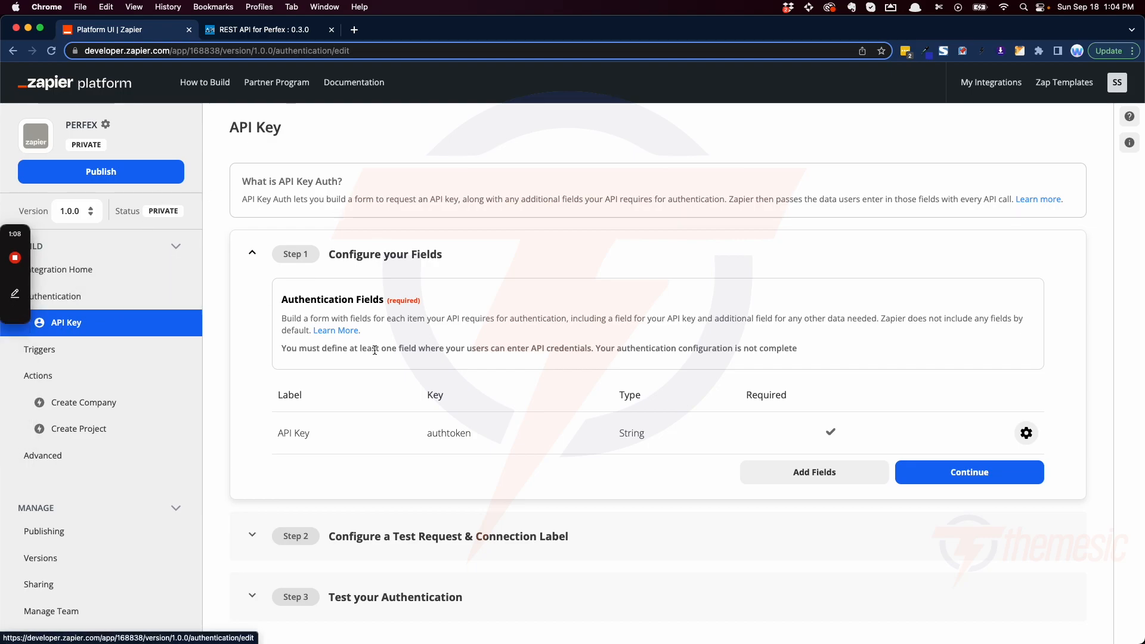
Step: Open the API Key authentication field for editing, examine its label and key, and return to the API Key overview
{"action": "scroll", "coordinate": [361, 169], "scroll_direction": "down", "scroll_amount": 1}
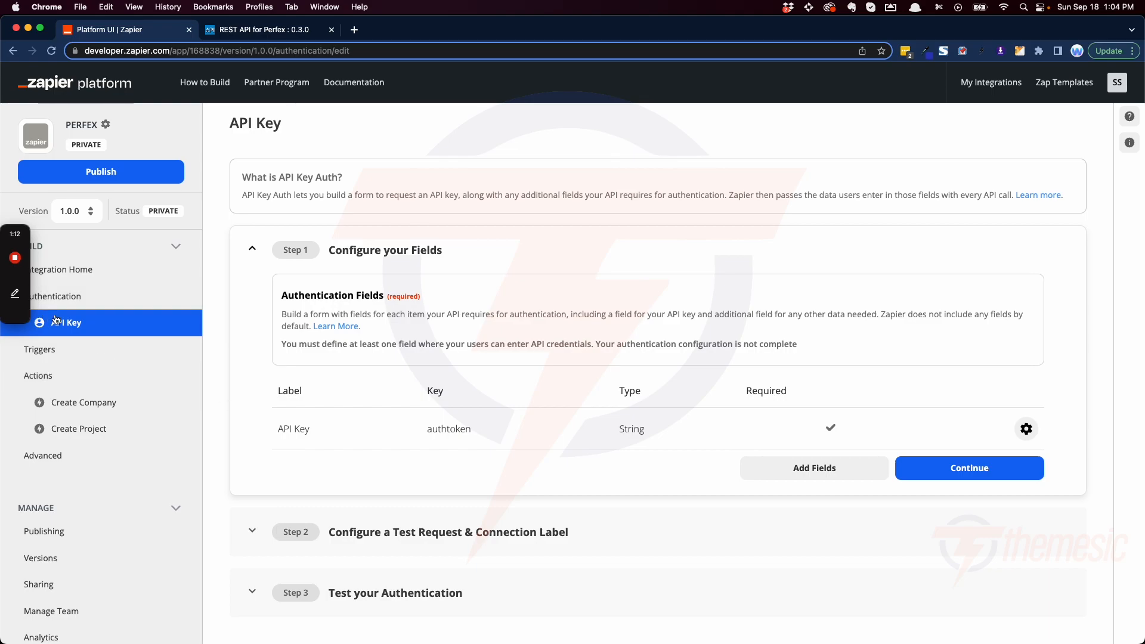
{"action": "left_click", "coordinate": [1026, 429]}
{"action": "left_click", "coordinate": [972, 457]}
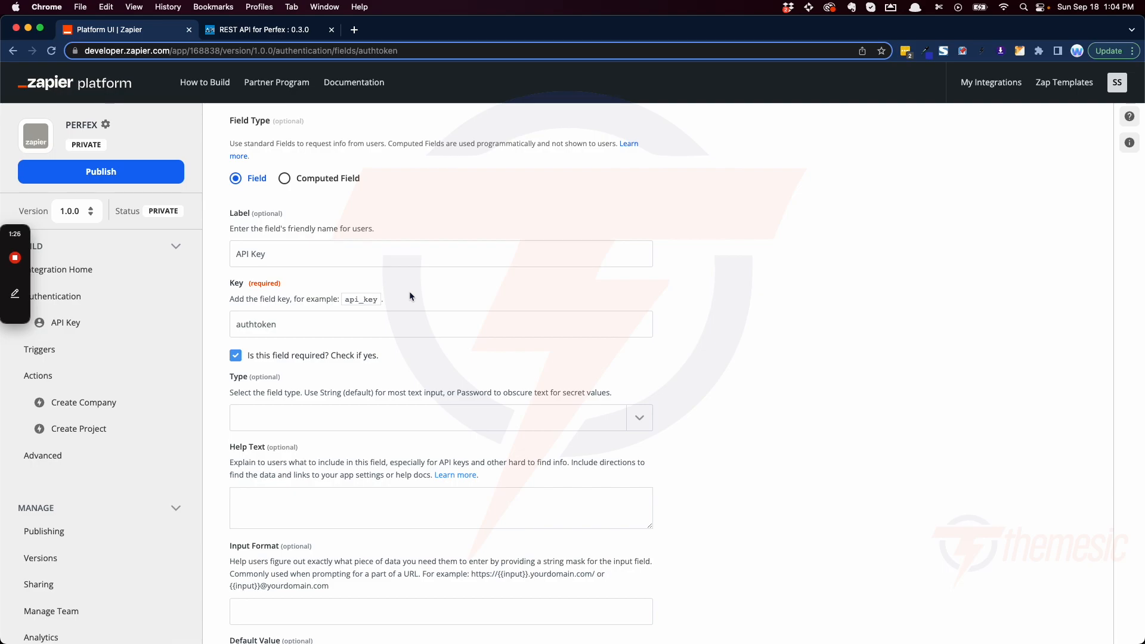
{"action": "left_click", "coordinate": [335, 259]}
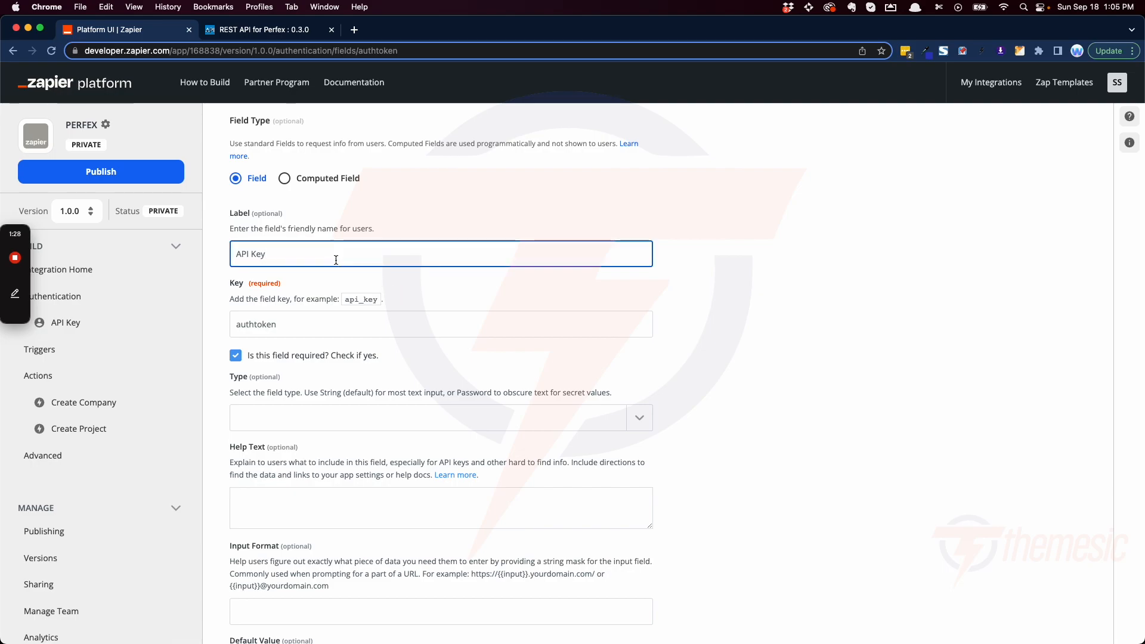
{"action": "left_click_drag", "start_coordinate": [235, 252], "coordinate": [459, 270]}
{"action": "left_click", "coordinate": [253, 324]}
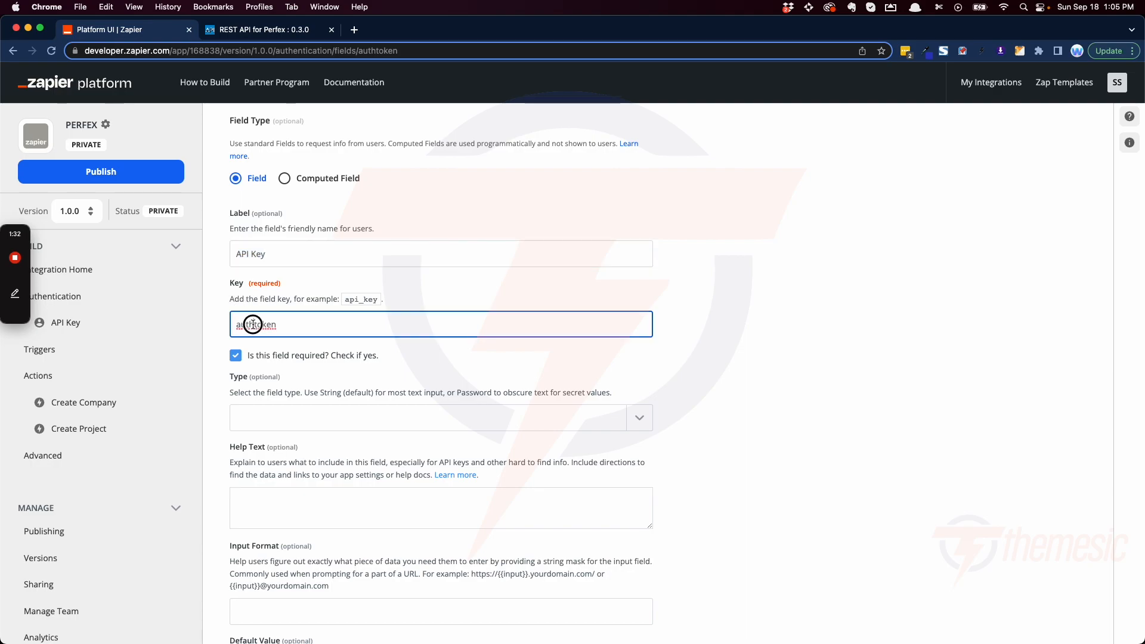
{"action": "left_click_drag", "start_coordinate": [236, 324], "coordinate": [311, 323]}
{"action": "left_click", "coordinate": [251, 326]}
{"action": "left_click_drag", "start_coordinate": [232, 327], "coordinate": [332, 322]}
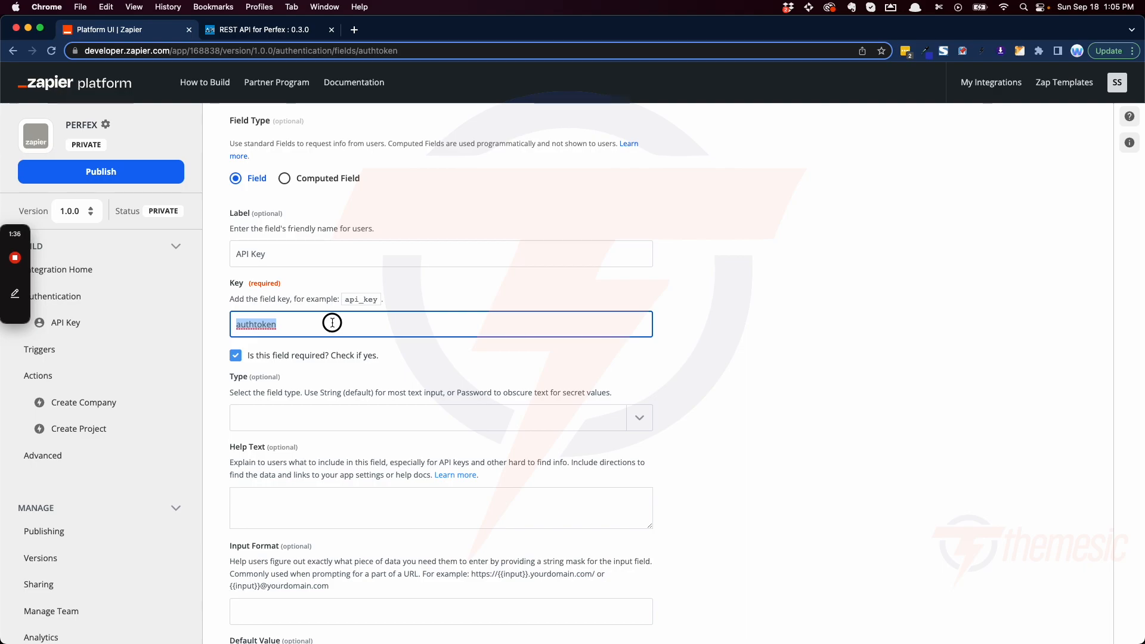
{"action": "scroll", "coordinate": [294, 358], "scroll_direction": "down", "scroll_amount": 5}
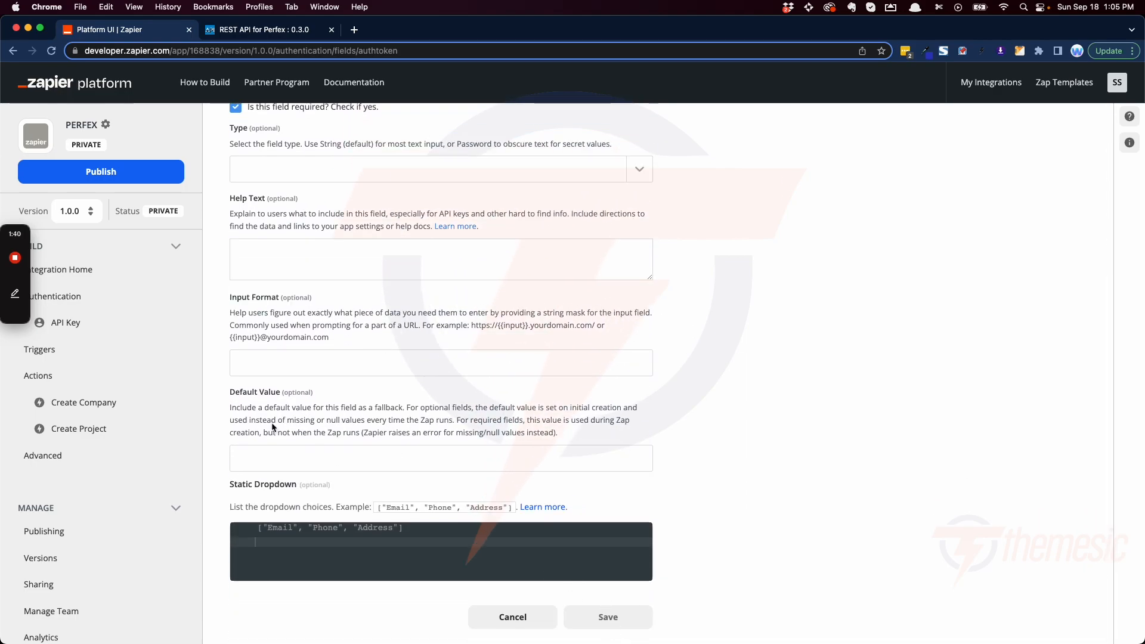
{"action": "left_click", "coordinate": [77, 327]}
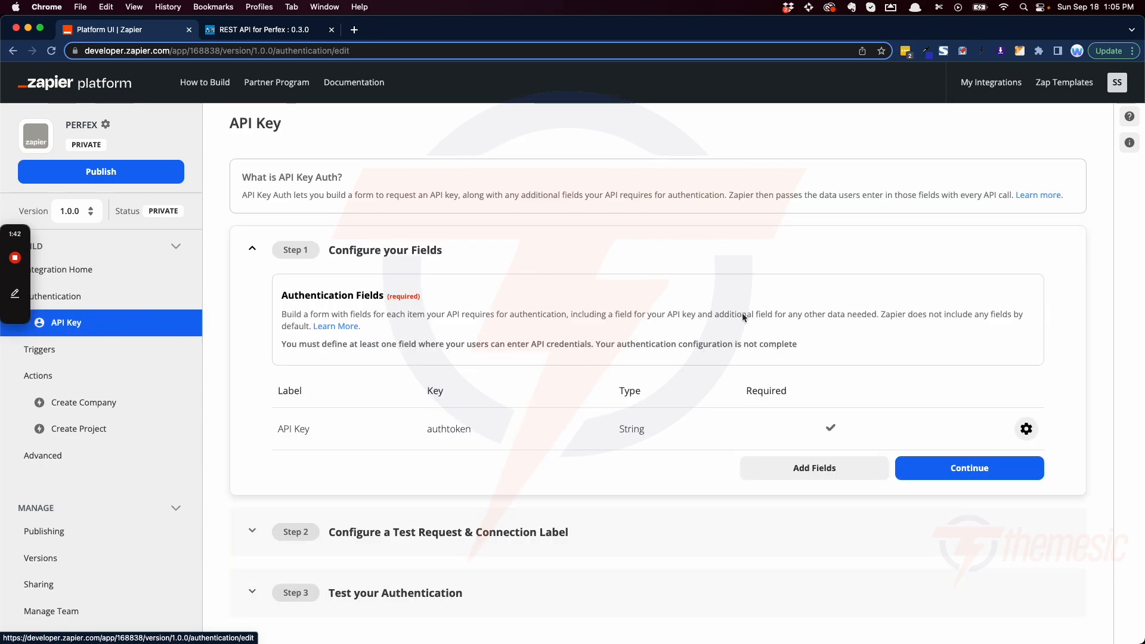
Step: Expand the Configure a Test Request & Connection Label section and examine the GET endpoint URL used for the authentication test
{"action": "left_click", "coordinate": [463, 543]}
{"action": "scroll", "coordinate": [358, 465], "scroll_direction": "down", "scroll_amount": 4}
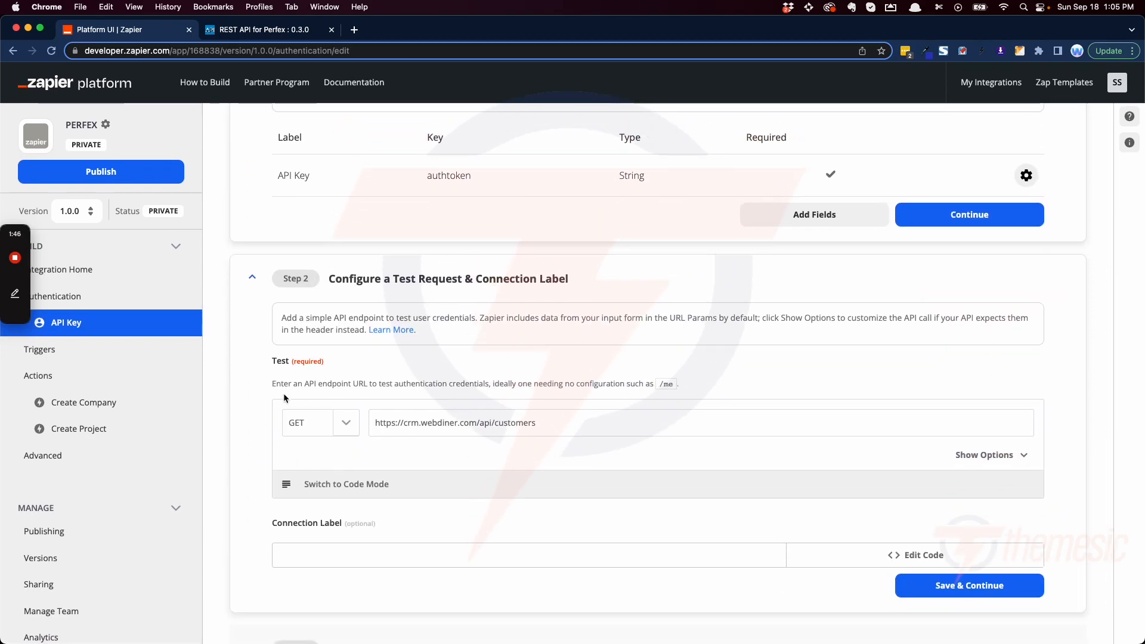
{"action": "left_click", "coordinate": [539, 424]}
{"action": "left_click", "coordinate": [376, 425]}
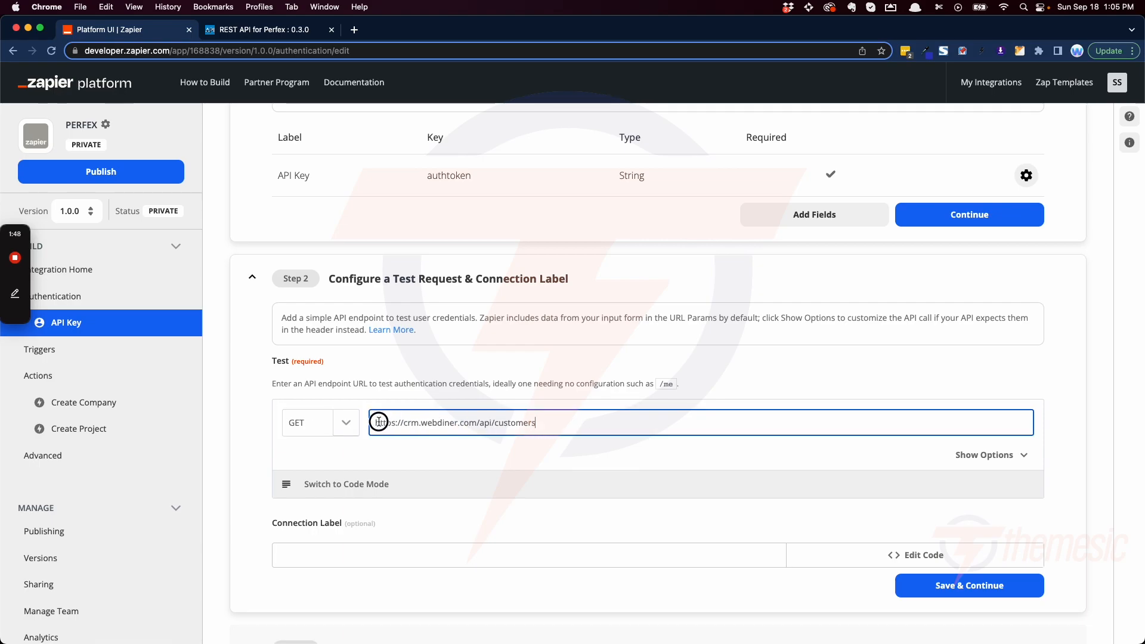
{"action": "left_click_drag", "start_coordinate": [376, 425], "coordinate": [564, 424]}
{"action": "scroll", "coordinate": [537, 423], "scroll_direction": "down", "scroll_amount": 1}
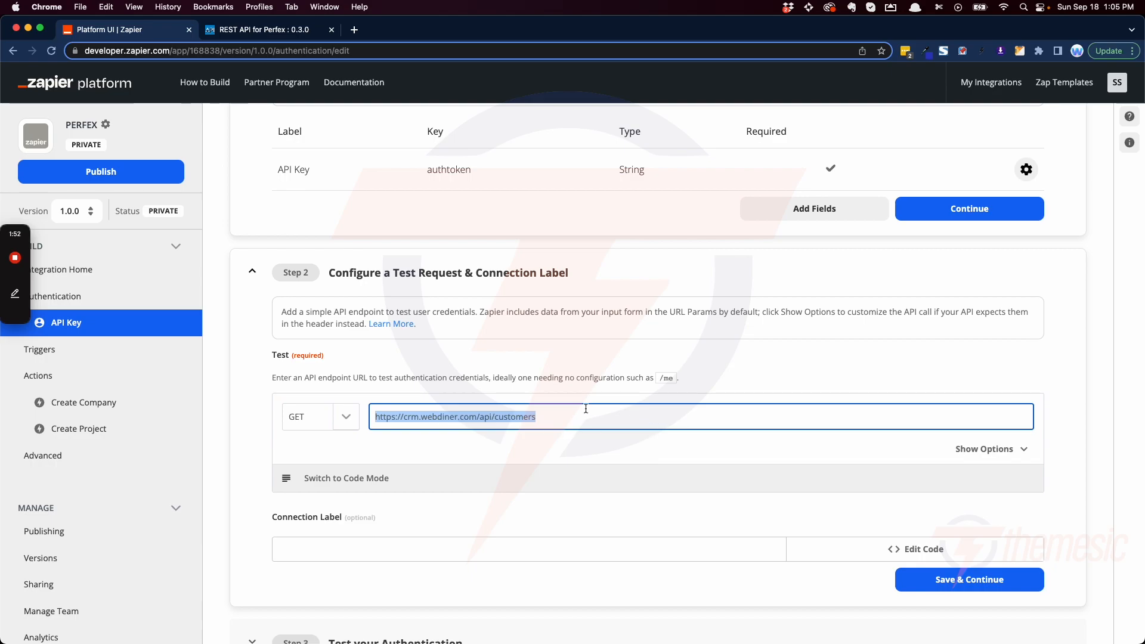
{"action": "scroll", "coordinate": [474, 378], "scroll_direction": "up", "scroll_amount": 3}
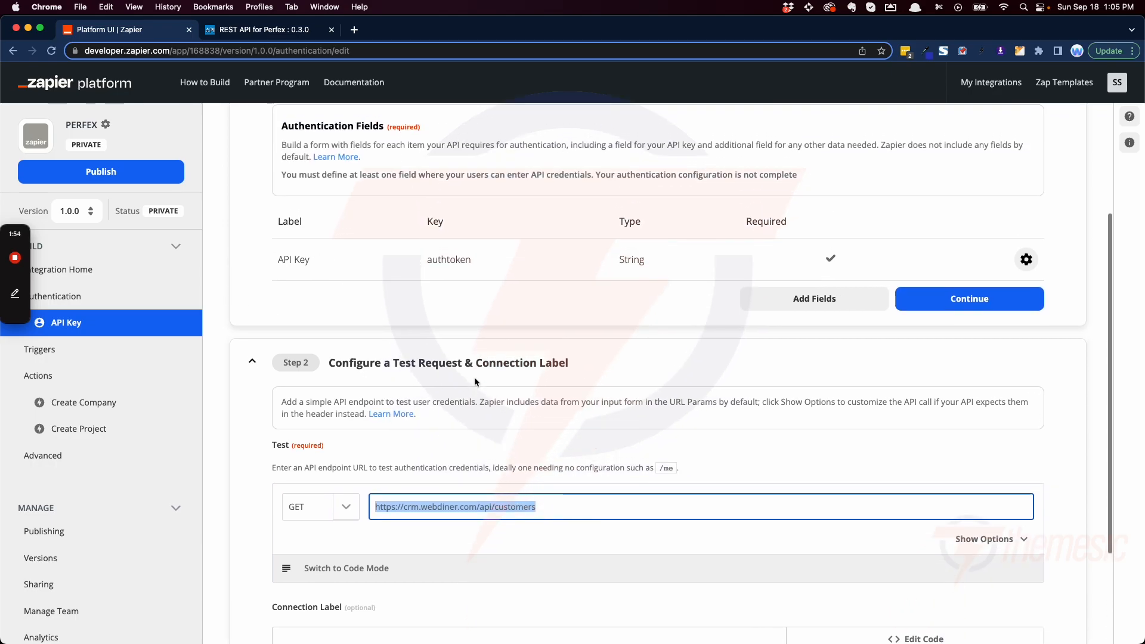
{"action": "scroll", "coordinate": [502, 405], "scroll_direction": "down", "scroll_amount": 2}
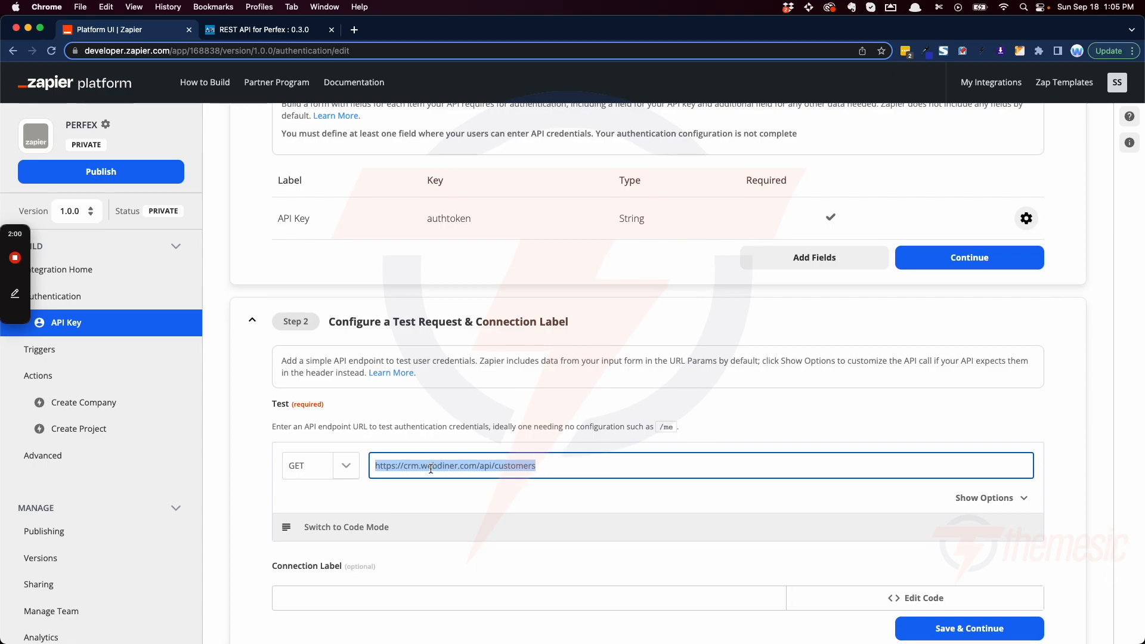
{"action": "scroll", "coordinate": [431, 469], "scroll_direction": "down", "scroll_amount": 1}
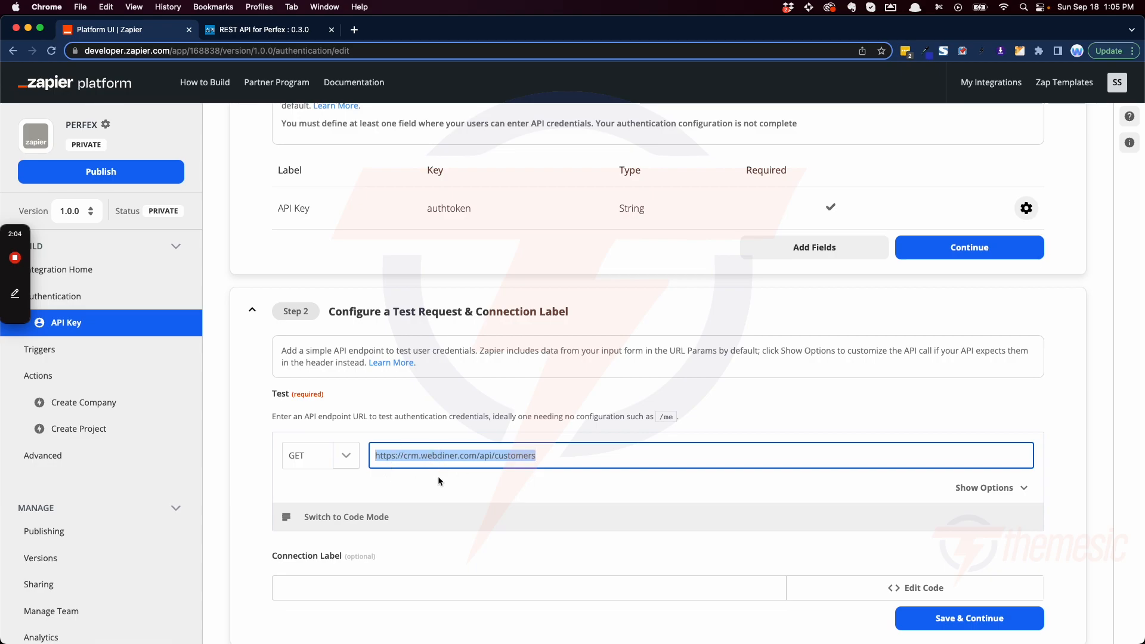
Step: Show the test request's additional options and examine the key and value of its HTTP header
{"action": "left_click", "coordinate": [975, 494]}
{"action": "scroll", "coordinate": [691, 459], "scroll_direction": "down", "scroll_amount": 3}
{"action": "scroll", "coordinate": [596, 474], "scroll_direction": "up", "scroll_amount": 1}
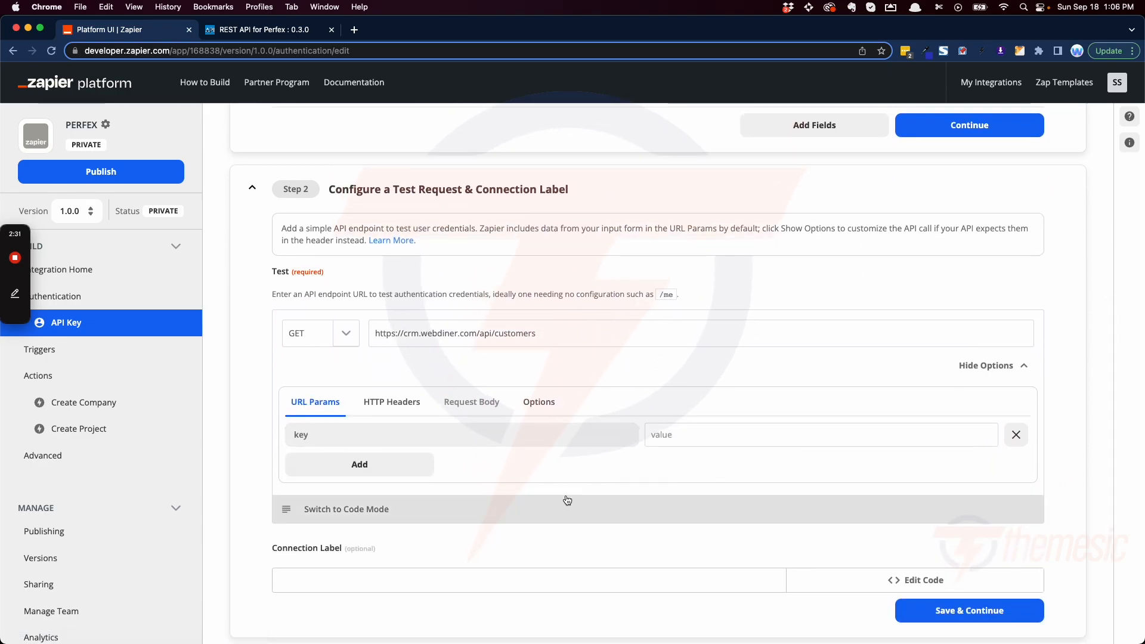
{"action": "left_click", "coordinate": [391, 408]}
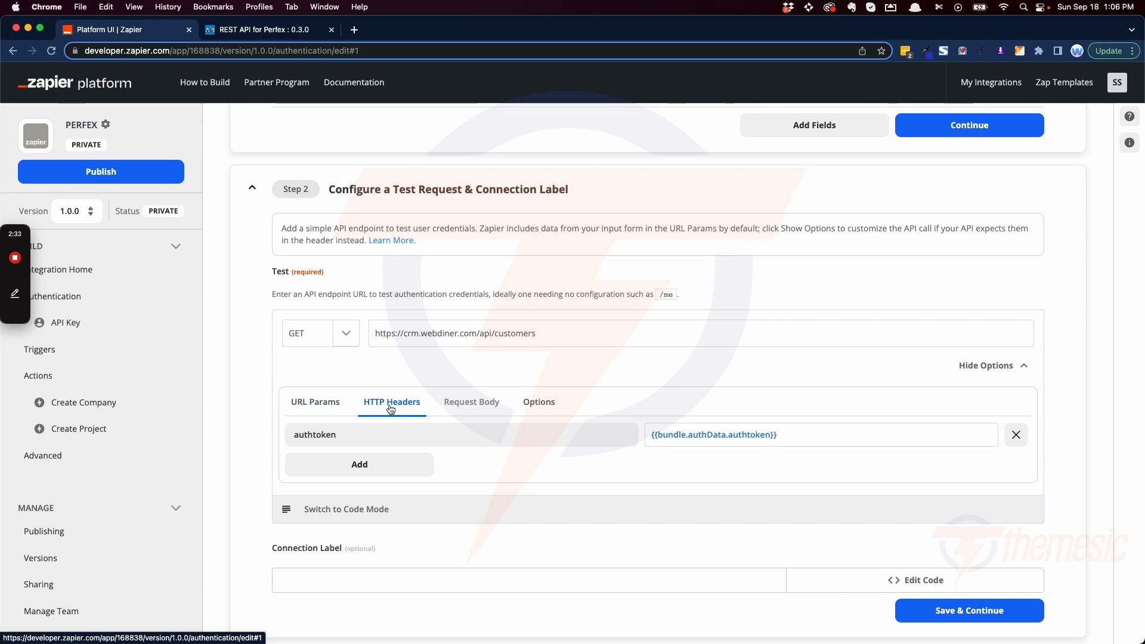
{"action": "left_click", "coordinate": [344, 434]}
{"action": "left_click_drag", "start_coordinate": [344, 434], "coordinate": [243, 429]}
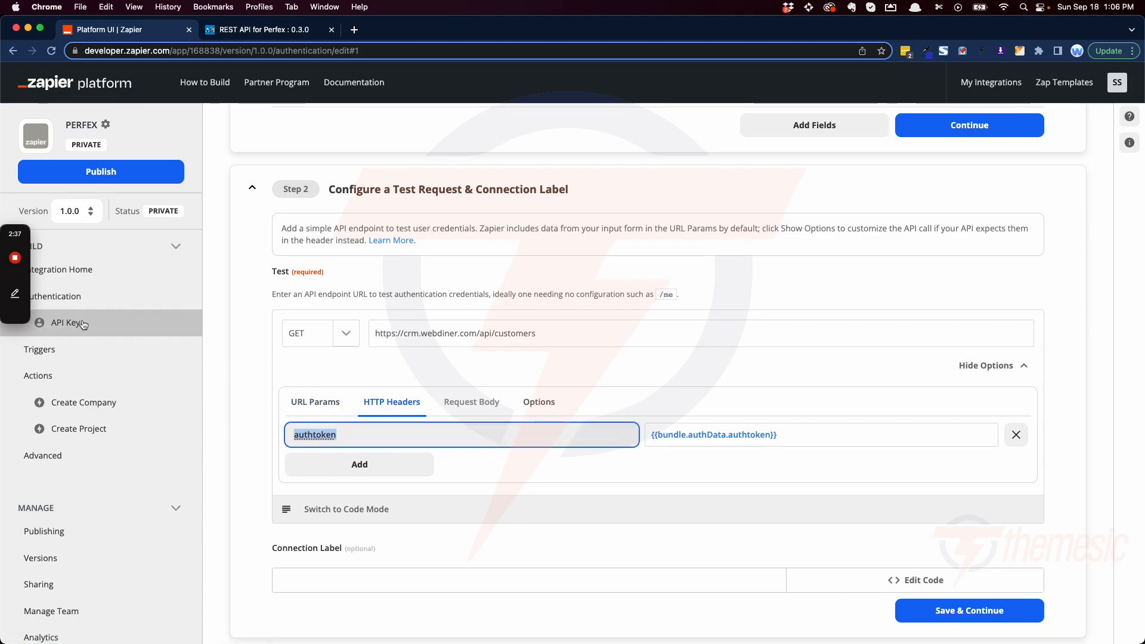
{"action": "left_click", "coordinate": [813, 434]}
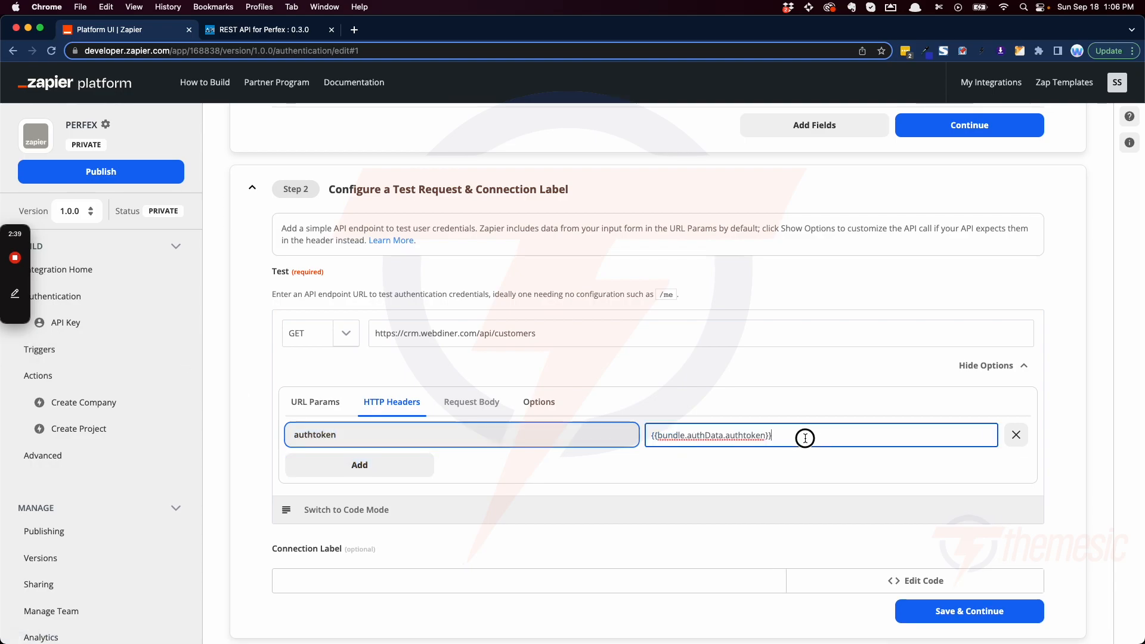
{"action": "left_click_drag", "start_coordinate": [793, 434], "coordinate": [626, 435]}
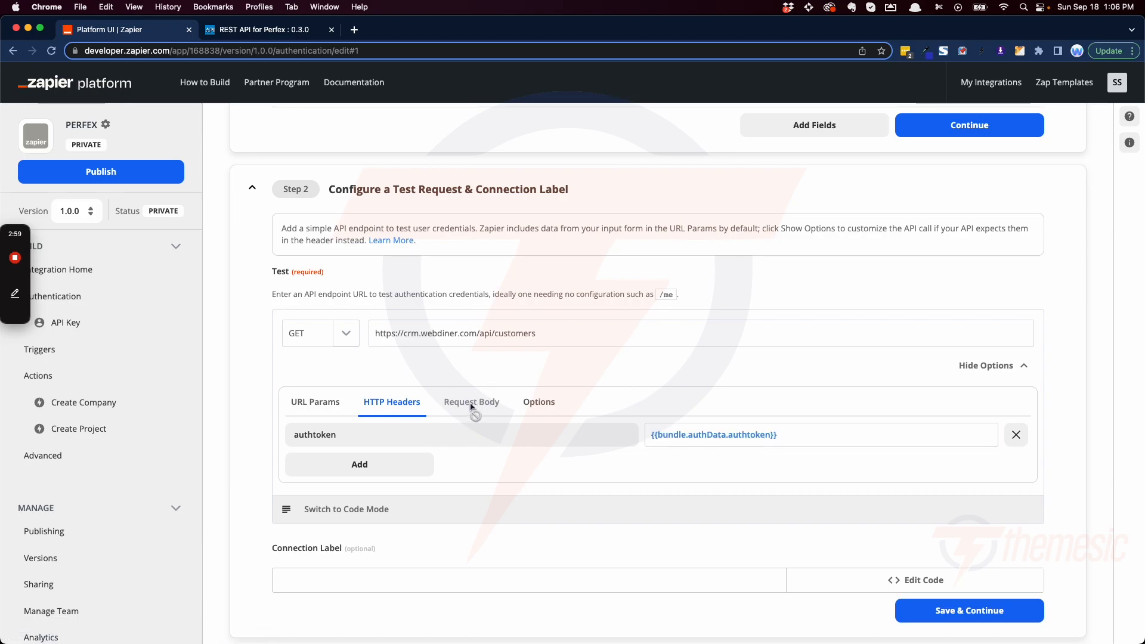
Step: Check the test request's options for omitting empty values, return to its HTTP headers, and test the authentication with the PERFEX account
{"action": "left_click", "coordinate": [547, 406]}
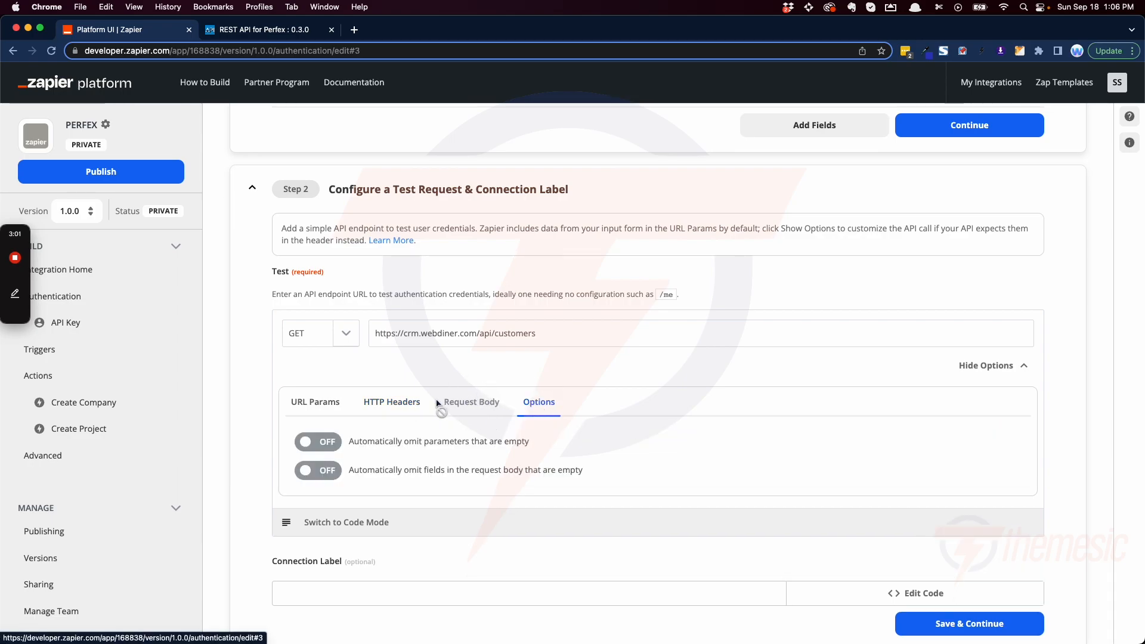
{"action": "scroll", "coordinate": [462, 382], "scroll_direction": "down", "scroll_amount": 2}
{"action": "left_click", "coordinate": [387, 351]}
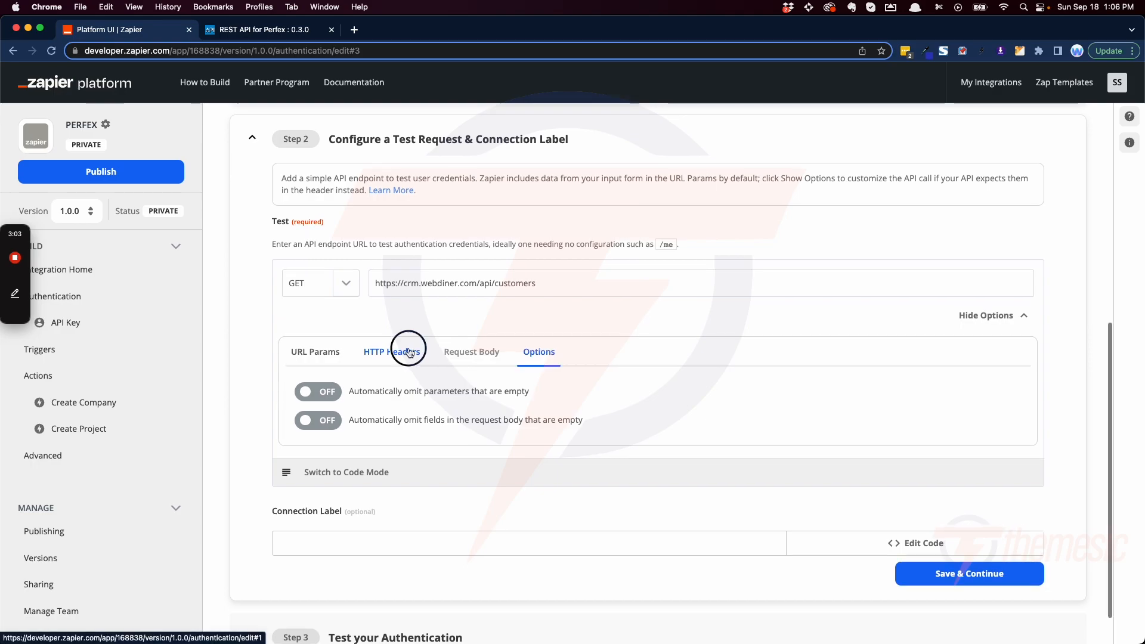
{"action": "scroll", "coordinate": [420, 395], "scroll_direction": "down", "scroll_amount": 1}
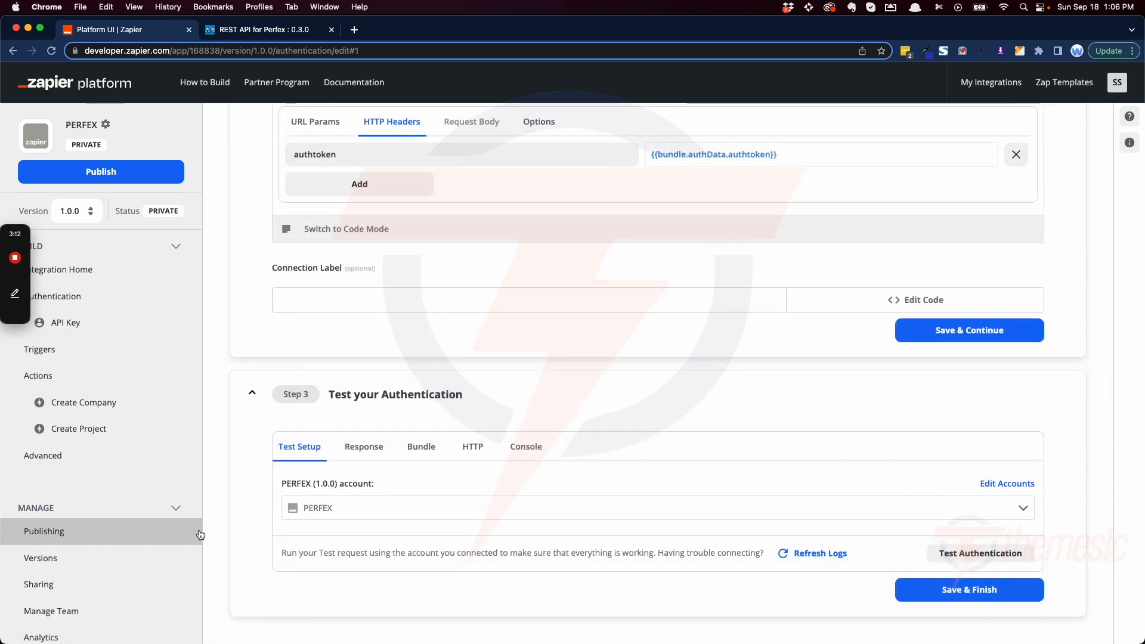
{"action": "left_click", "coordinate": [972, 556]}
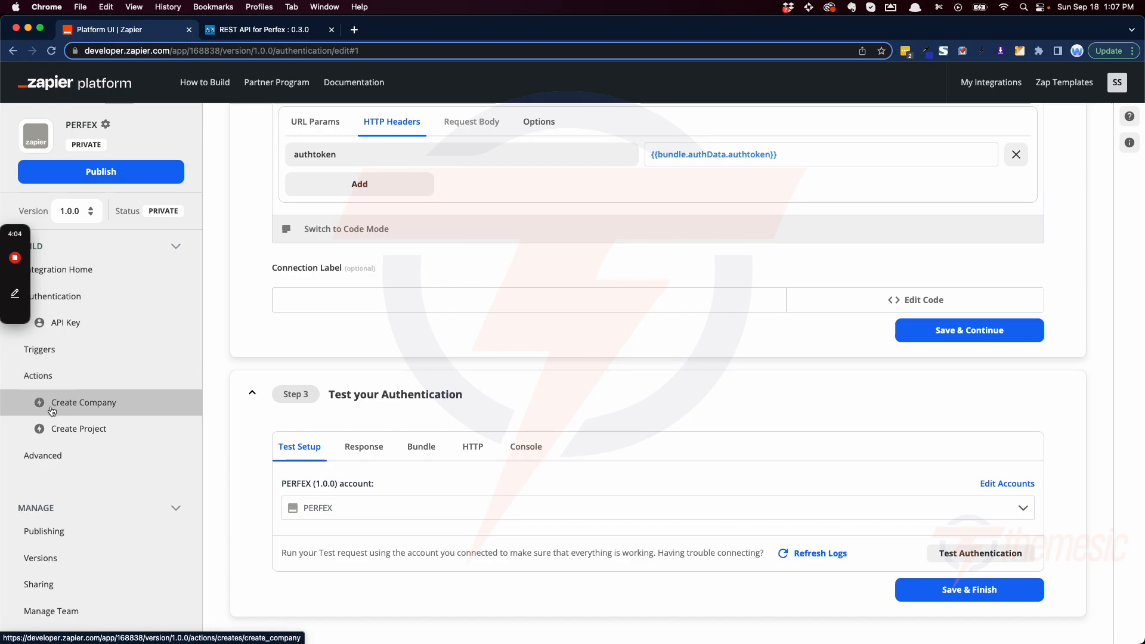
Step: Open the Create Company action and examine the name, noun and description in its settings
{"action": "left_click", "coordinate": [80, 408]}
{"action": "scroll", "coordinate": [787, 416], "scroll_direction": "up", "scroll_amount": 4}
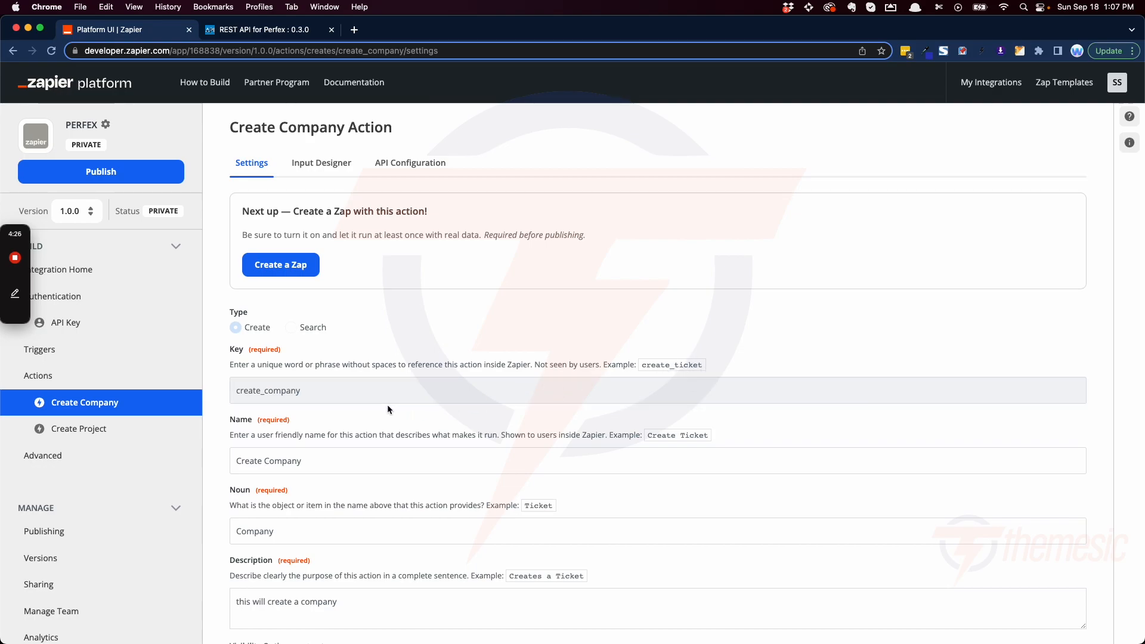
{"action": "scroll", "coordinate": [388, 405], "scroll_direction": "down", "scroll_amount": 1}
{"action": "triple_click", "coordinate": [286, 422]}
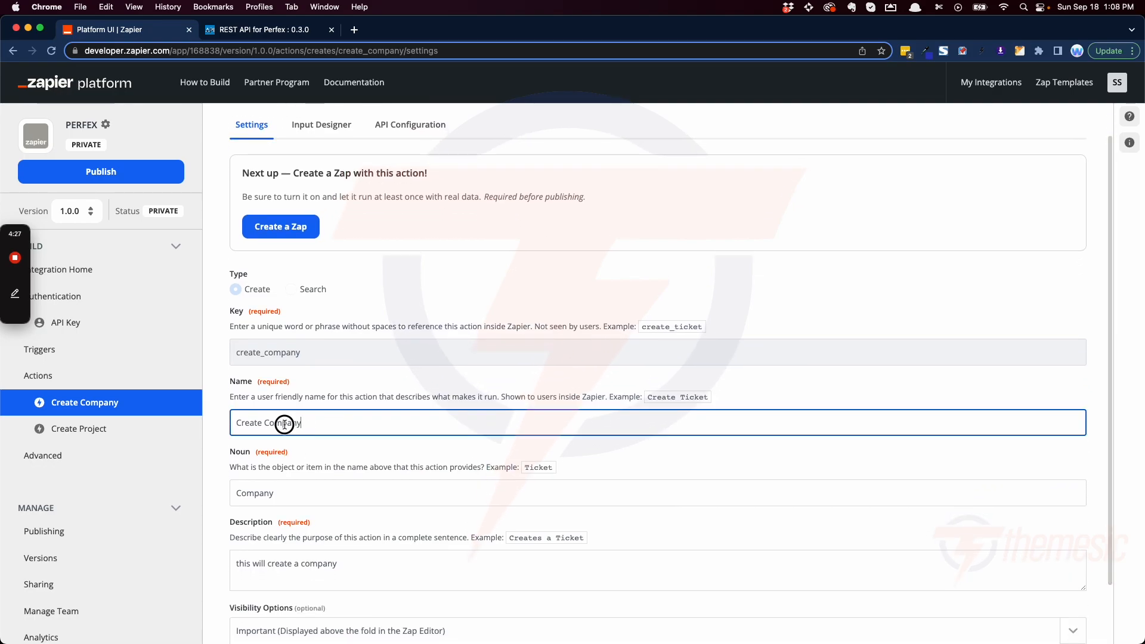
{"action": "triple_click", "coordinate": [316, 491]}
{"action": "scroll", "coordinate": [316, 402], "scroll_direction": "down", "scroll_amount": 1}
{"action": "scroll", "coordinate": [316, 401], "scroll_direction": "down", "scroll_amount": 2}
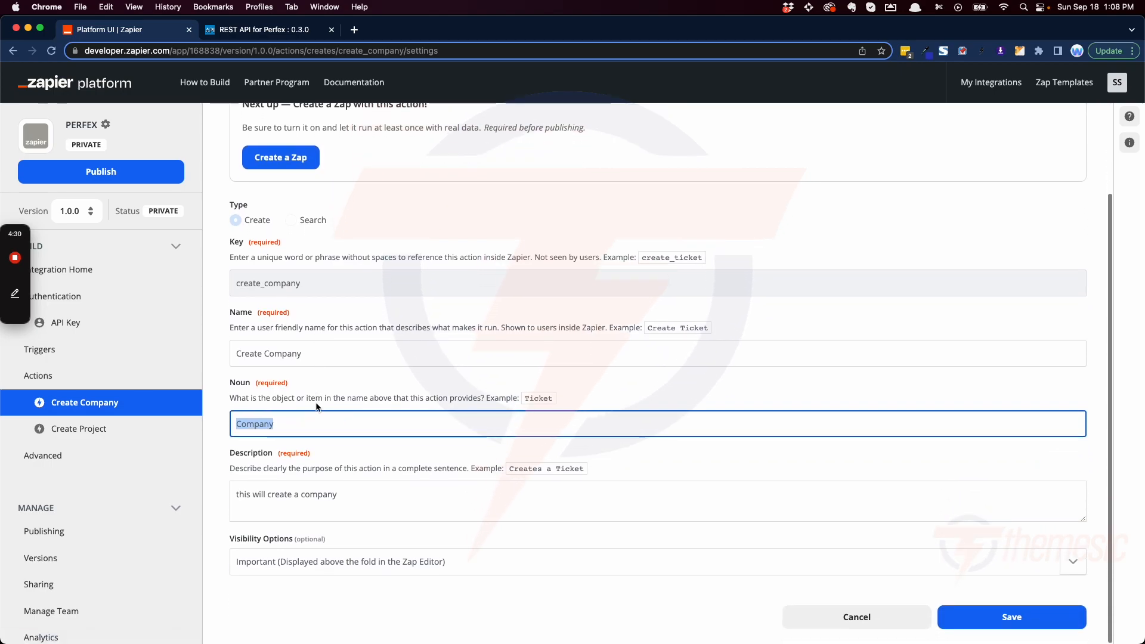
{"action": "triple_click", "coordinate": [383, 509]}
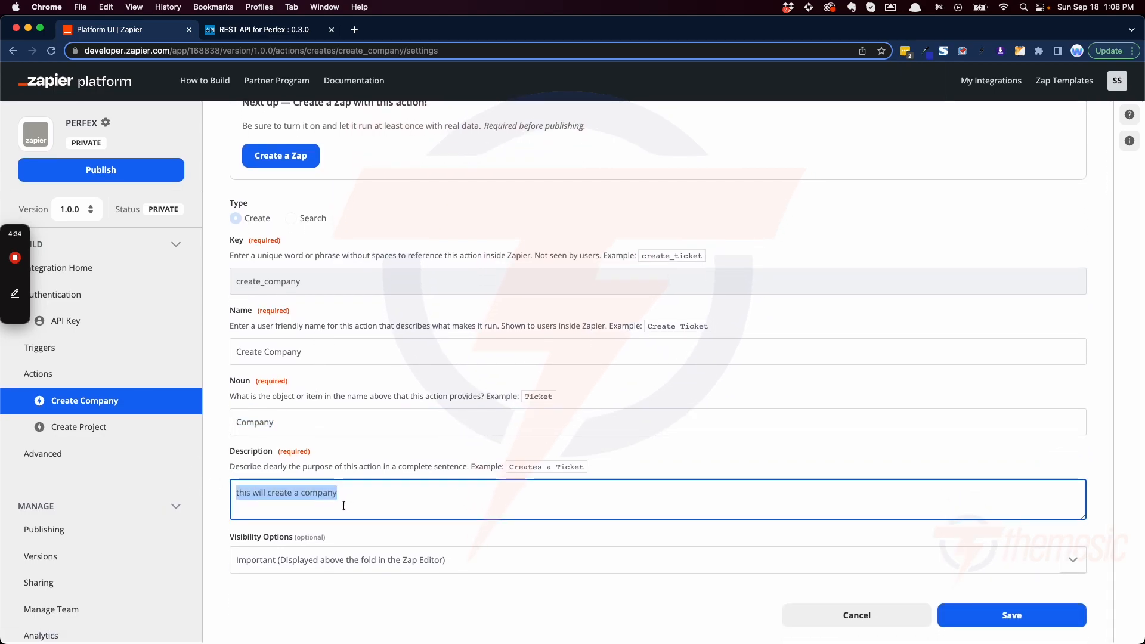
{"action": "scroll", "coordinate": [310, 453], "scroll_direction": "up", "scroll_amount": 3}
{"action": "scroll", "coordinate": [302, 424], "scroll_direction": "down", "scroll_amount": 2}
{"action": "scroll", "coordinate": [302, 423], "scroll_direction": "up", "scroll_amount": 2}
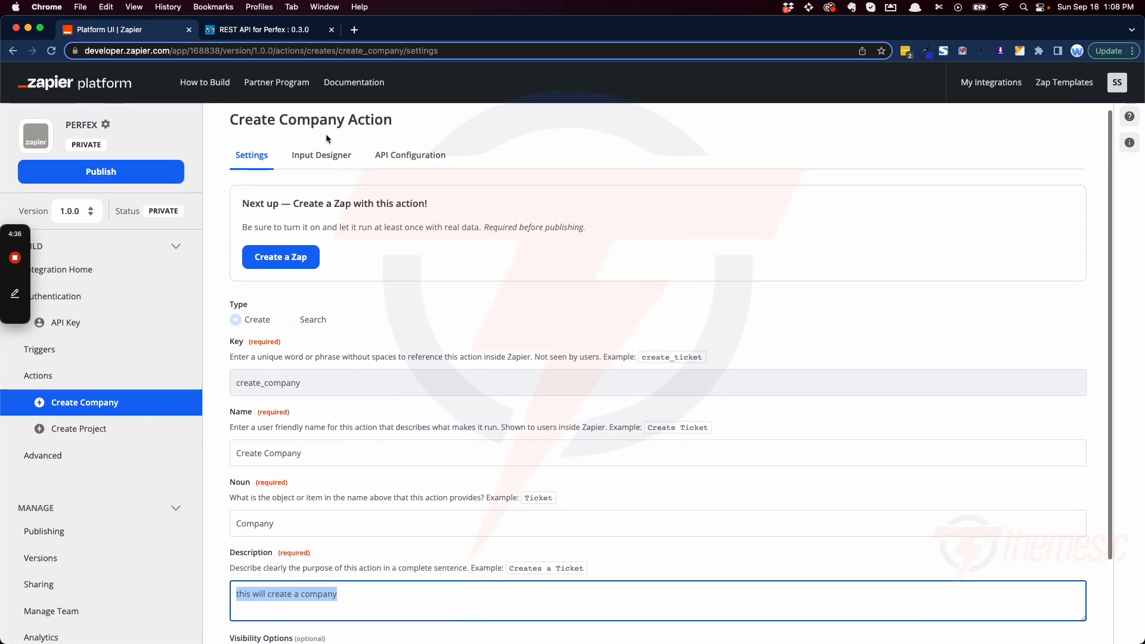
Step: Open the Create Company input field for editing in the Input Designer and examine its label and key
{"action": "left_click", "coordinate": [332, 166]}
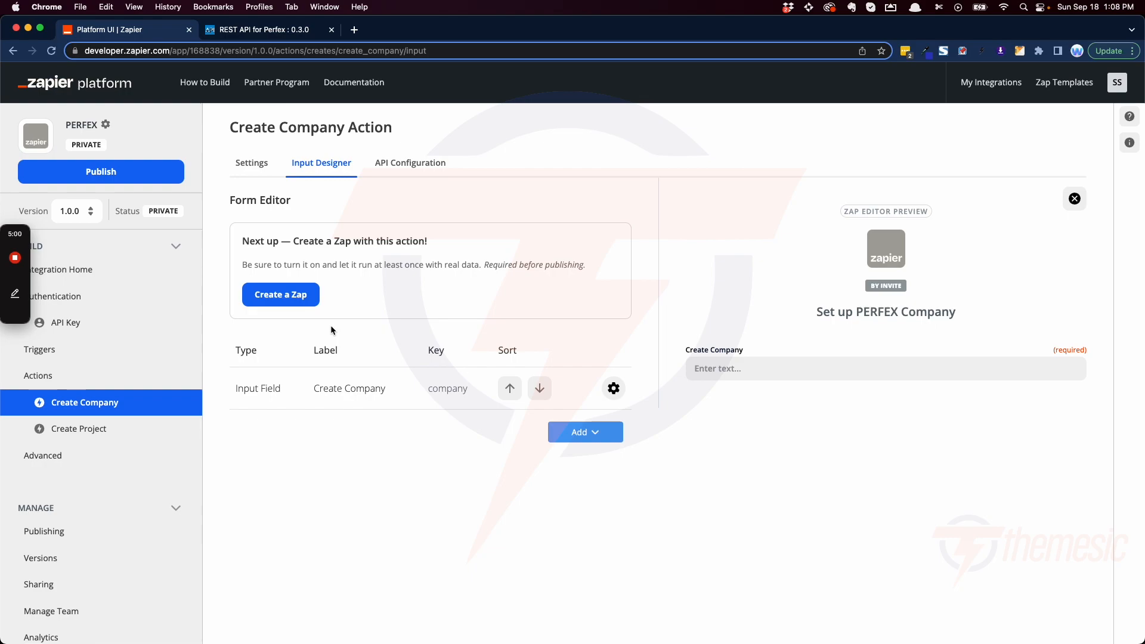
{"action": "left_click", "coordinate": [613, 388]}
{"action": "left_click", "coordinate": [583, 414]}
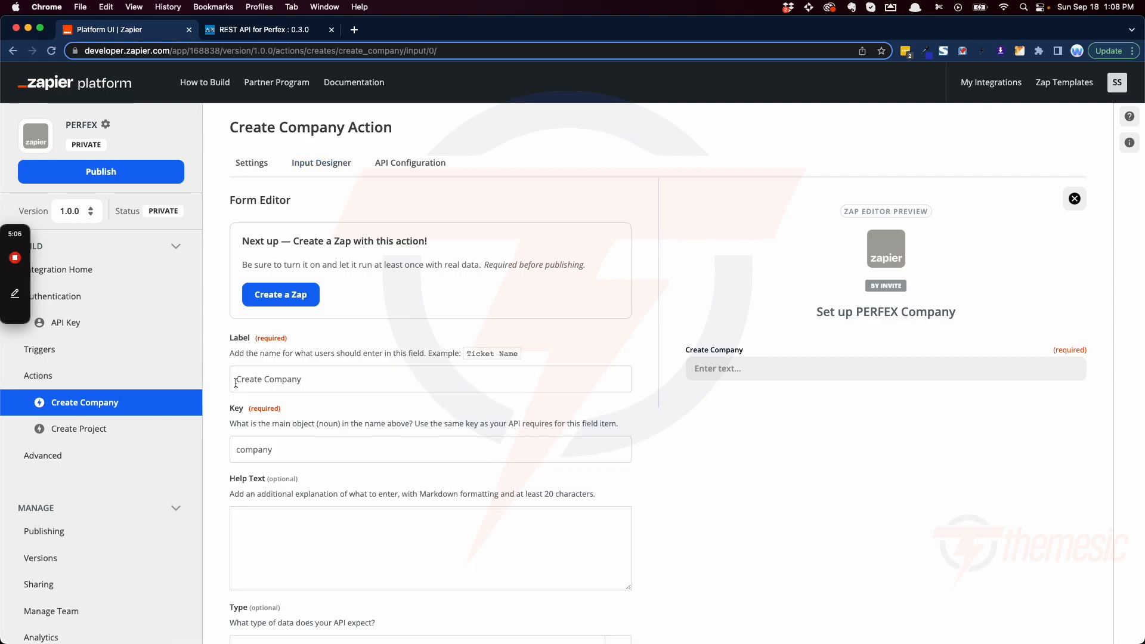
{"action": "left_click_drag", "start_coordinate": [391, 376], "coordinate": [225, 370]}
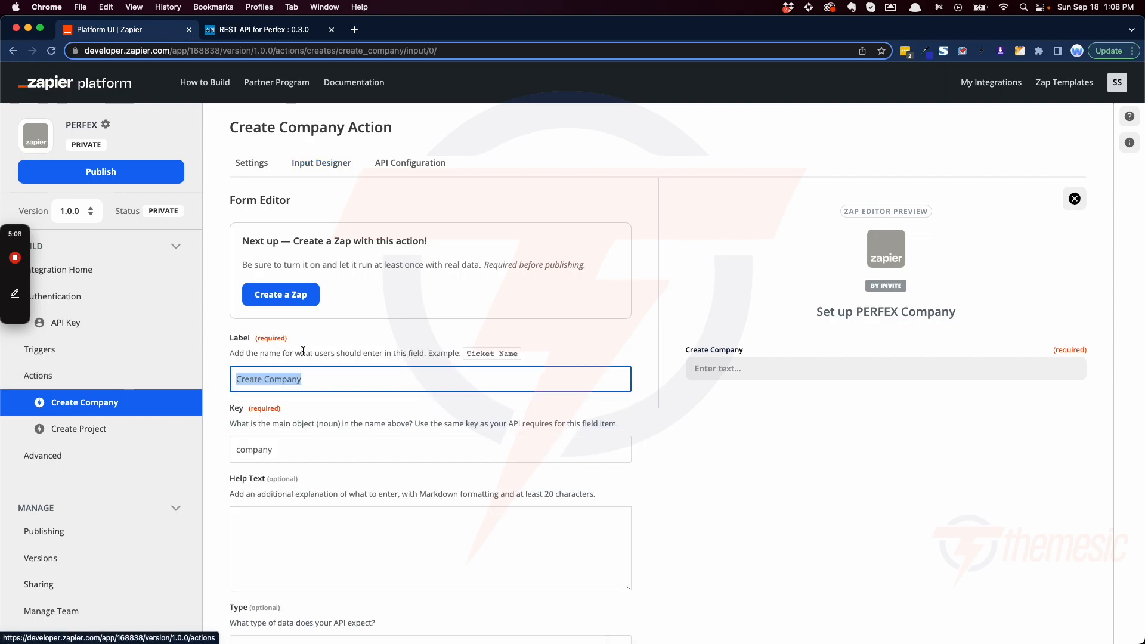
{"action": "scroll", "coordinate": [342, 381], "scroll_direction": "down", "scroll_amount": 3}
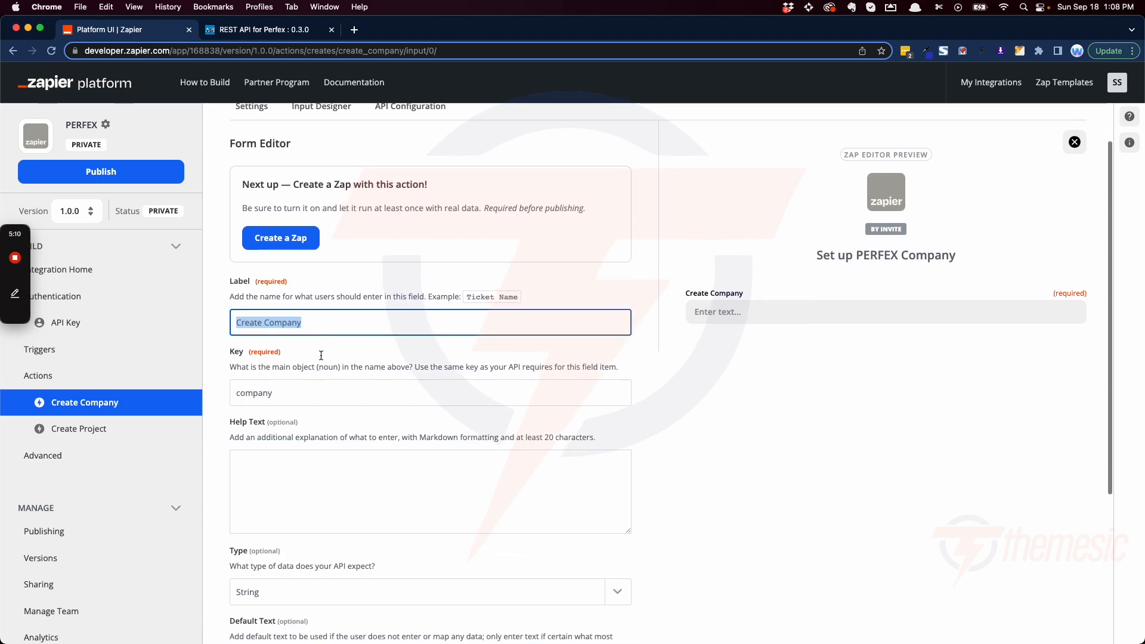
{"action": "left_click_drag", "start_coordinate": [303, 376], "coordinate": [227, 373]}
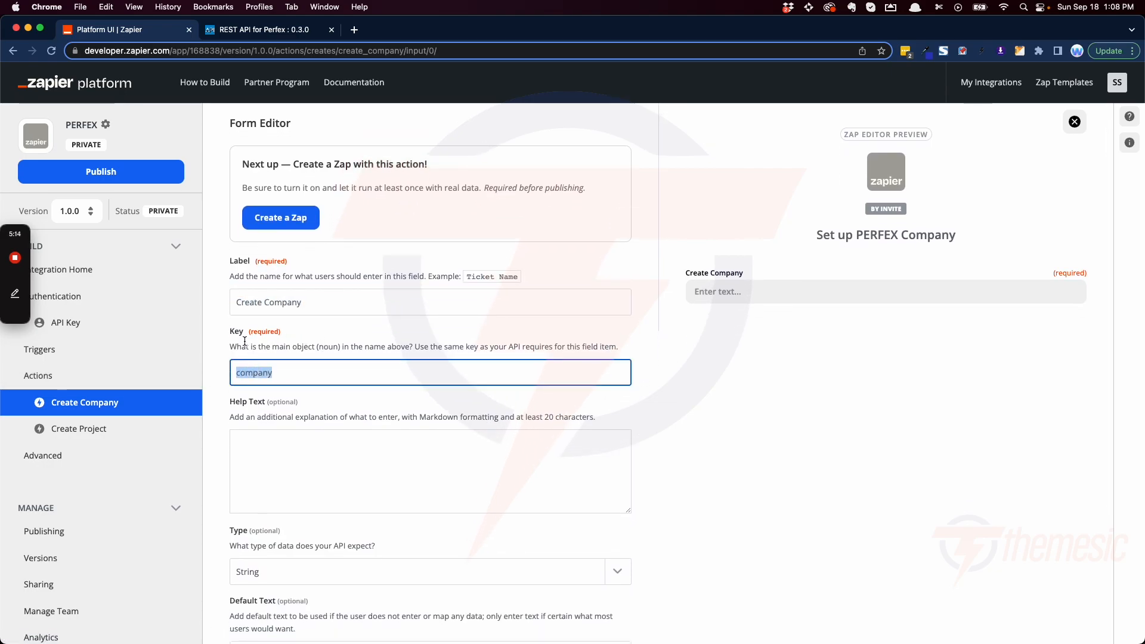
Step: Switch to the REST API for Perfex documentation and look up the company parameter under Add New Customer
{"action": "left_click", "coordinate": [253, 31]}
{"action": "scroll", "coordinate": [295, 285], "scroll_direction": "up", "scroll_amount": 4}
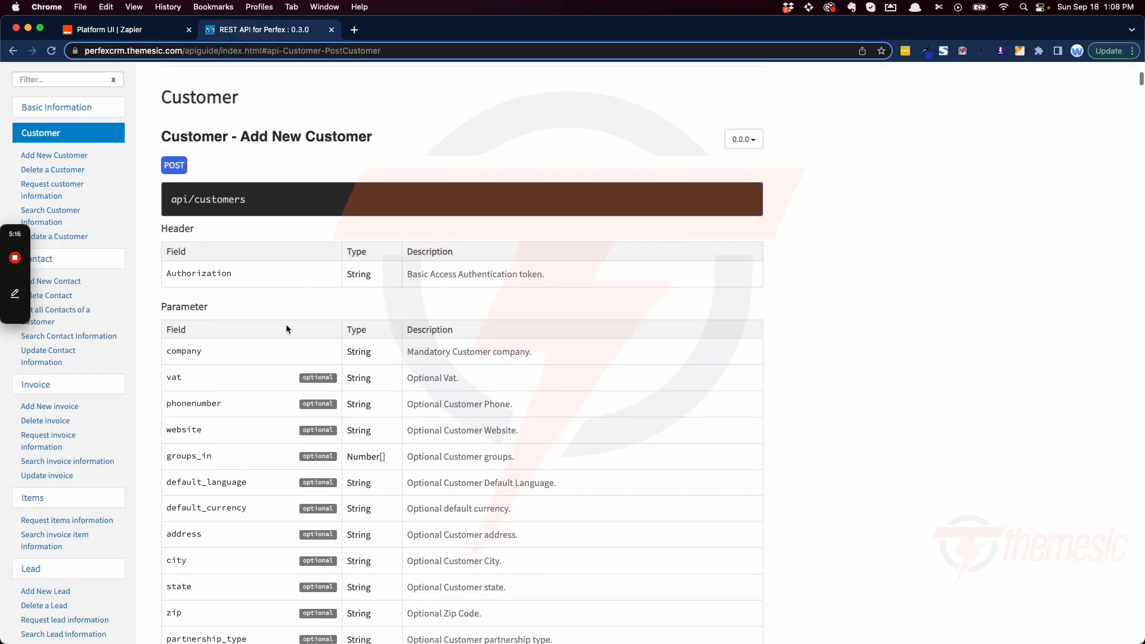
{"action": "left_click", "coordinate": [46, 155]}
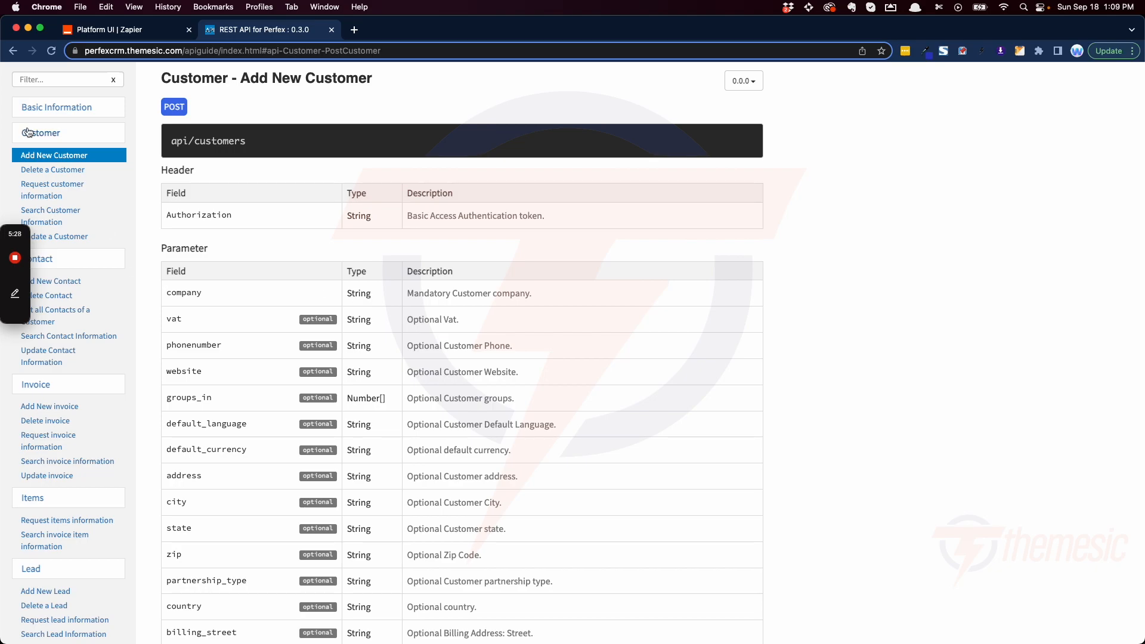
{"action": "left_click_drag", "start_coordinate": [219, 296], "coordinate": [155, 295]}
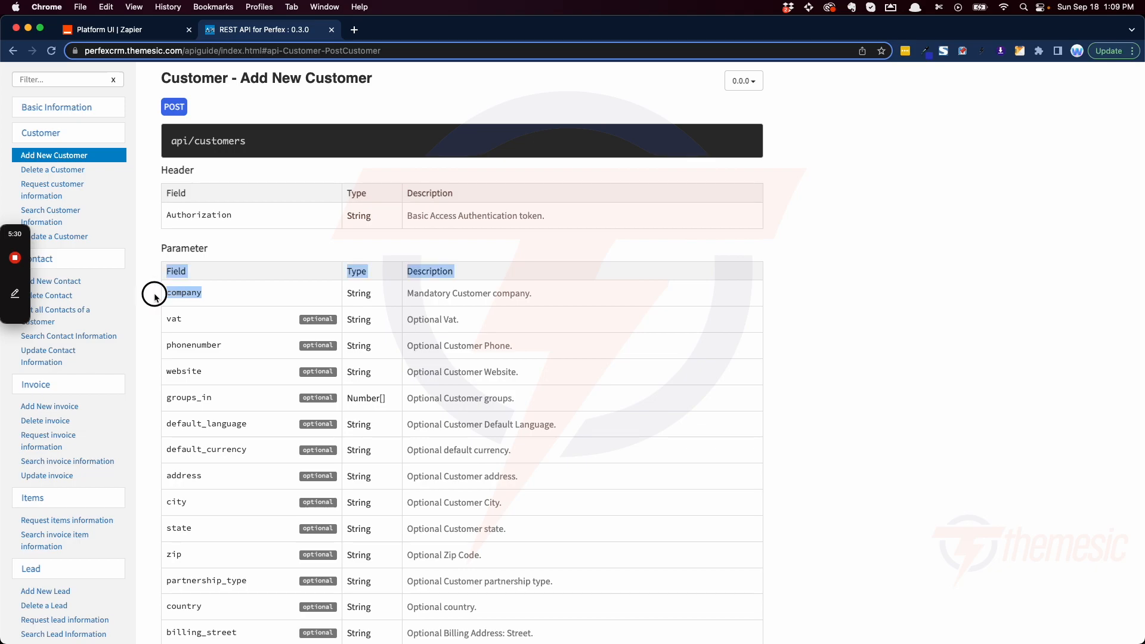
Step: Compare the company parameter in the Perfex documentation with the input field's key in Zapier, and check the field's remaining settings
{"action": "left_click", "coordinate": [193, 318]}
{"action": "double_click", "coordinate": [170, 294]}
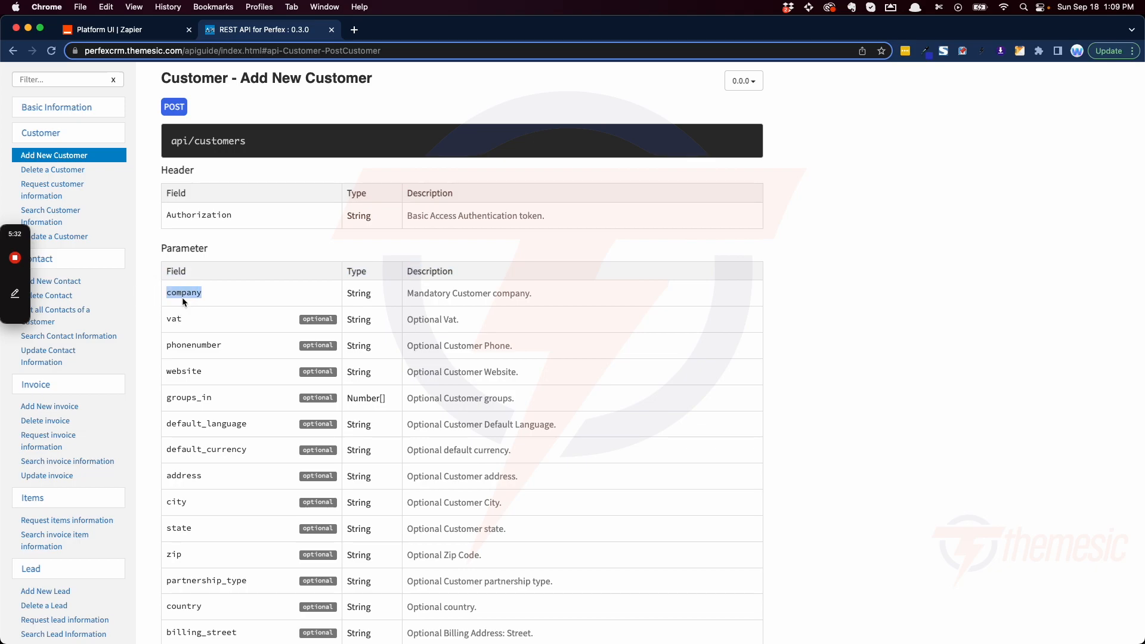
{"action": "left_click", "coordinate": [158, 22]}
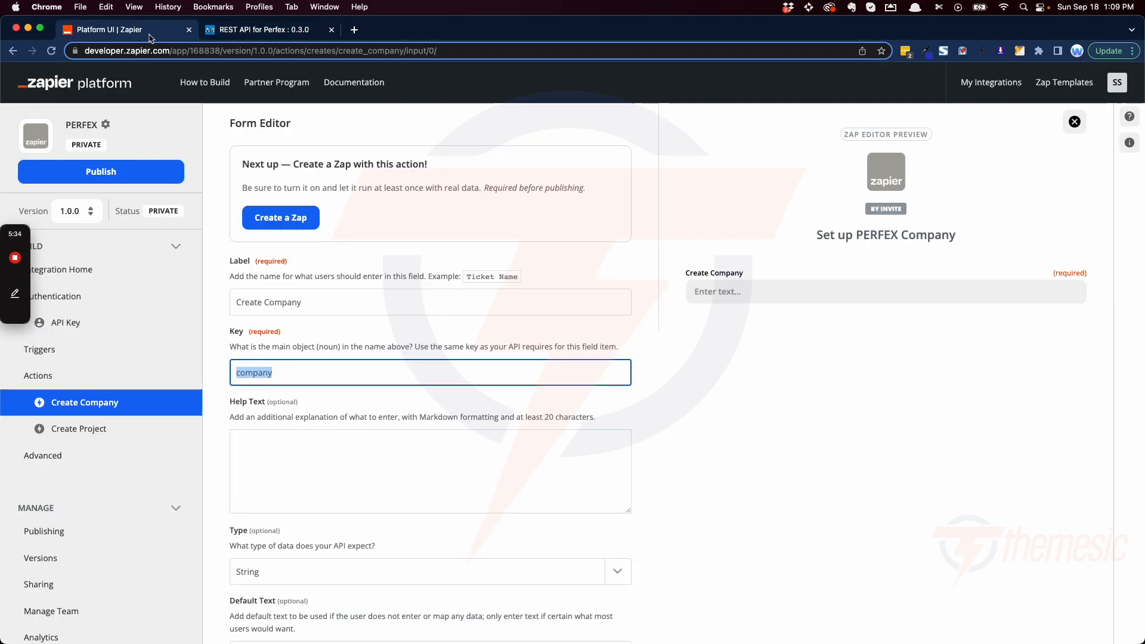
{"action": "left_click", "coordinate": [306, 372]}
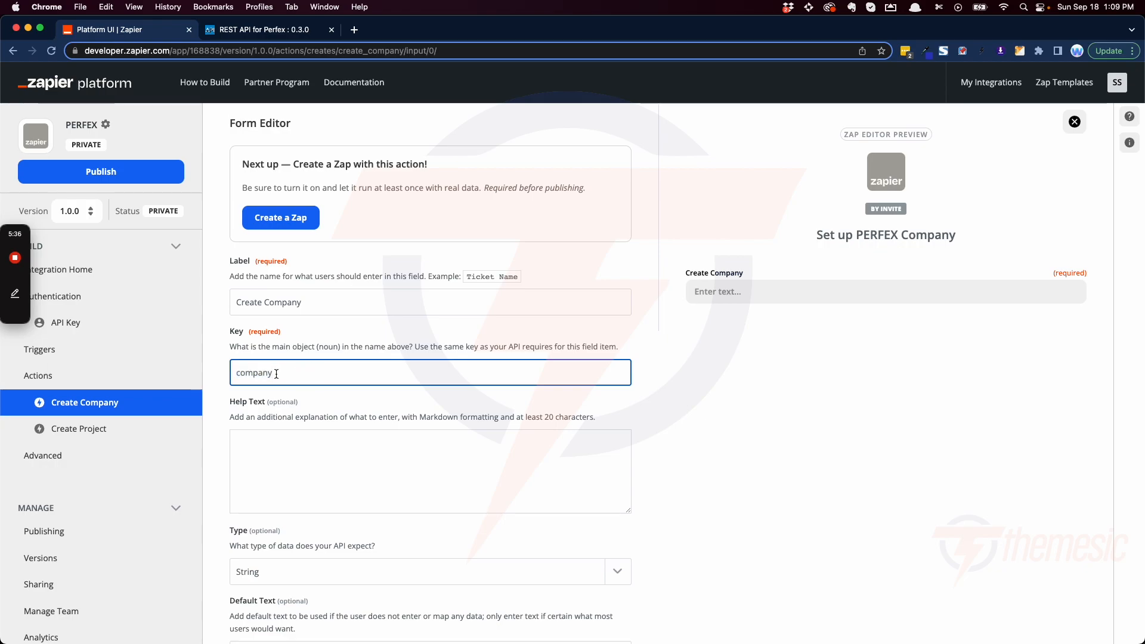
{"action": "scroll", "coordinate": [276, 370], "scroll_direction": "down", "scroll_amount": 5}
{"action": "scroll", "coordinate": [278, 376], "scroll_direction": "down", "scroll_amount": 1}
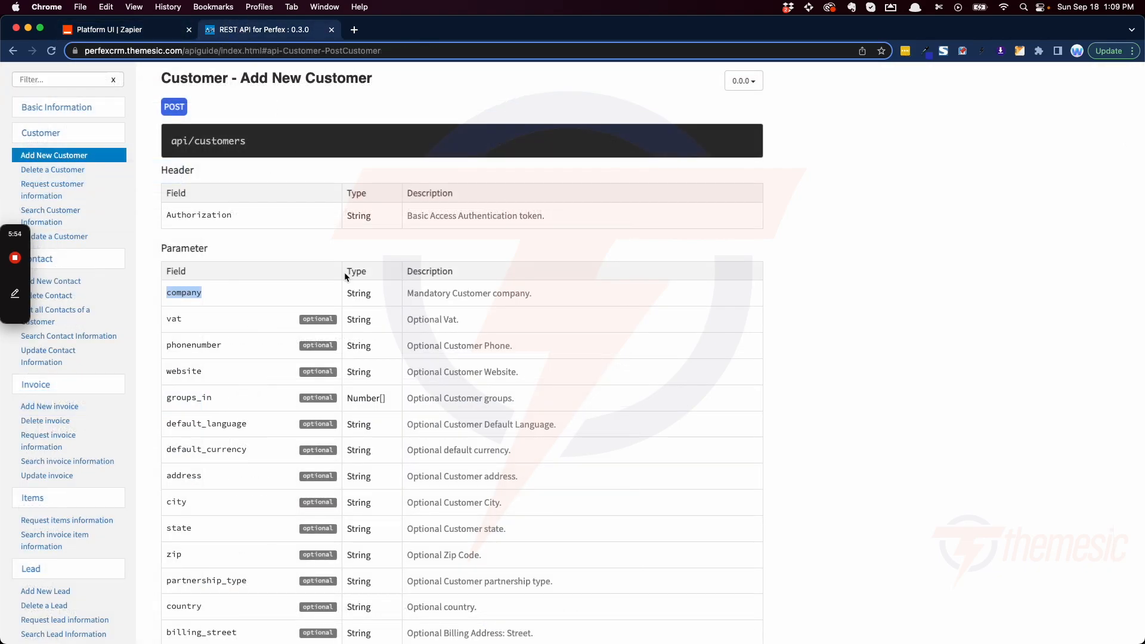
Step: Switch to the Perfex API documentation and examine the data types of the Add New Customer parameters, including groups_in
{"action": "left_click_drag", "start_coordinate": [355, 372], "coordinate": [386, 398]}
{"action": "scroll", "coordinate": [384, 403], "scroll_direction": "down", "scroll_amount": 4}
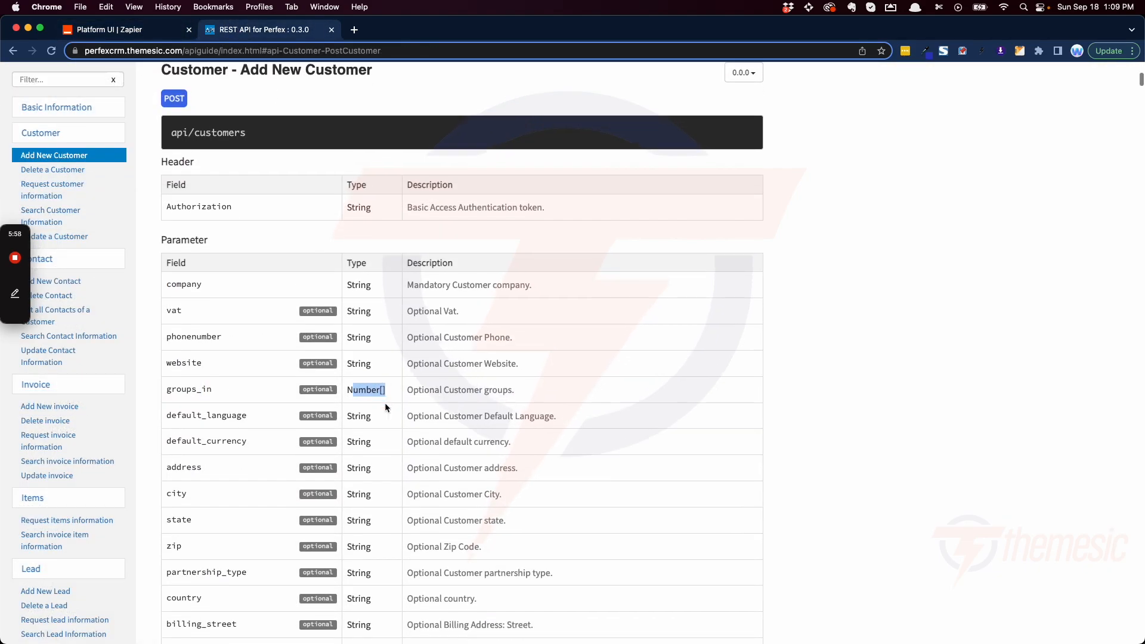
{"action": "scroll", "coordinate": [384, 406], "scroll_direction": "down", "scroll_amount": 3}
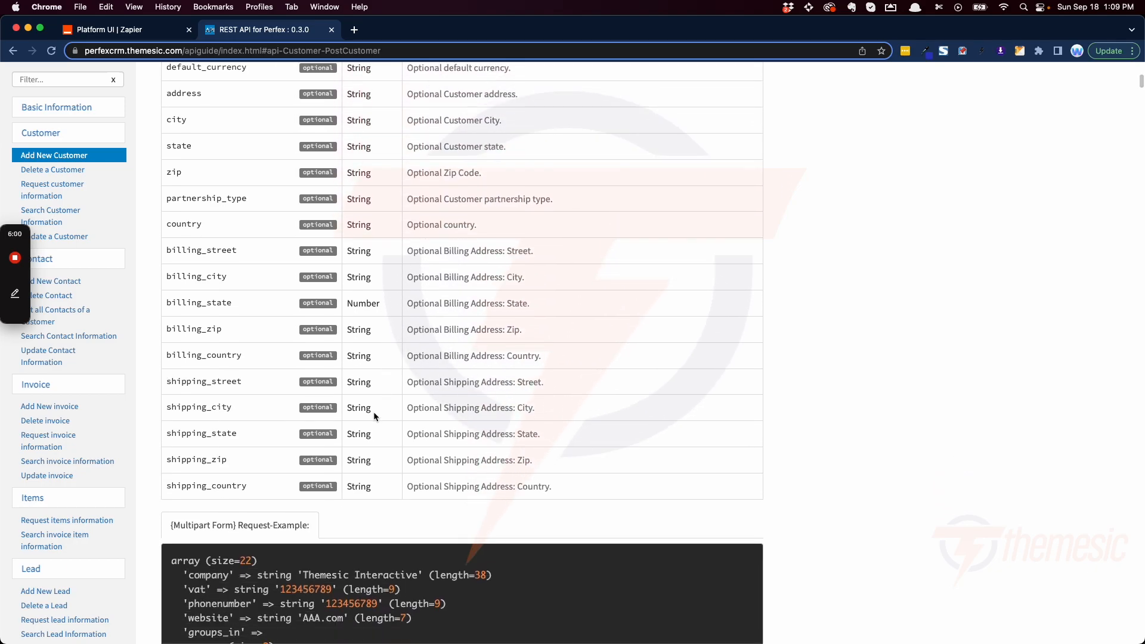
{"action": "scroll", "coordinate": [374, 464], "scroll_direction": "up", "scroll_amount": 2}
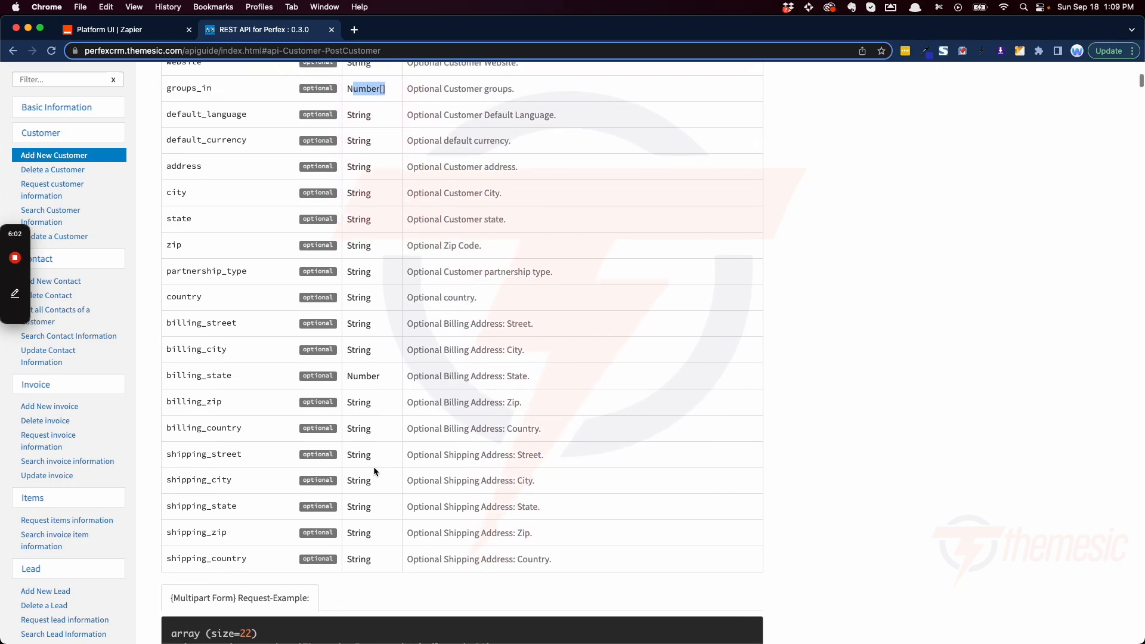
{"action": "scroll", "coordinate": [373, 466], "scroll_direction": "up", "scroll_amount": 2}
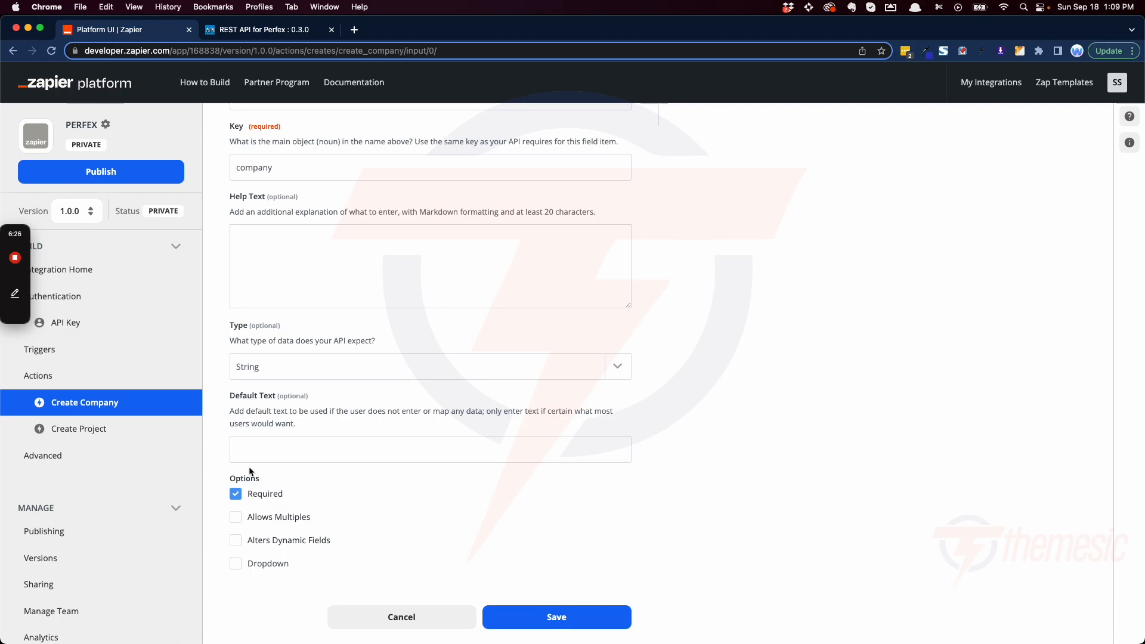
Step: Return to the Create Company field form in Zapier and review its key, type and options
{"action": "scroll", "coordinate": [414, 363], "scroll_direction": "up", "scroll_amount": 3}
{"action": "scroll", "coordinate": [415, 363], "scroll_direction": "down", "scroll_amount": 3}
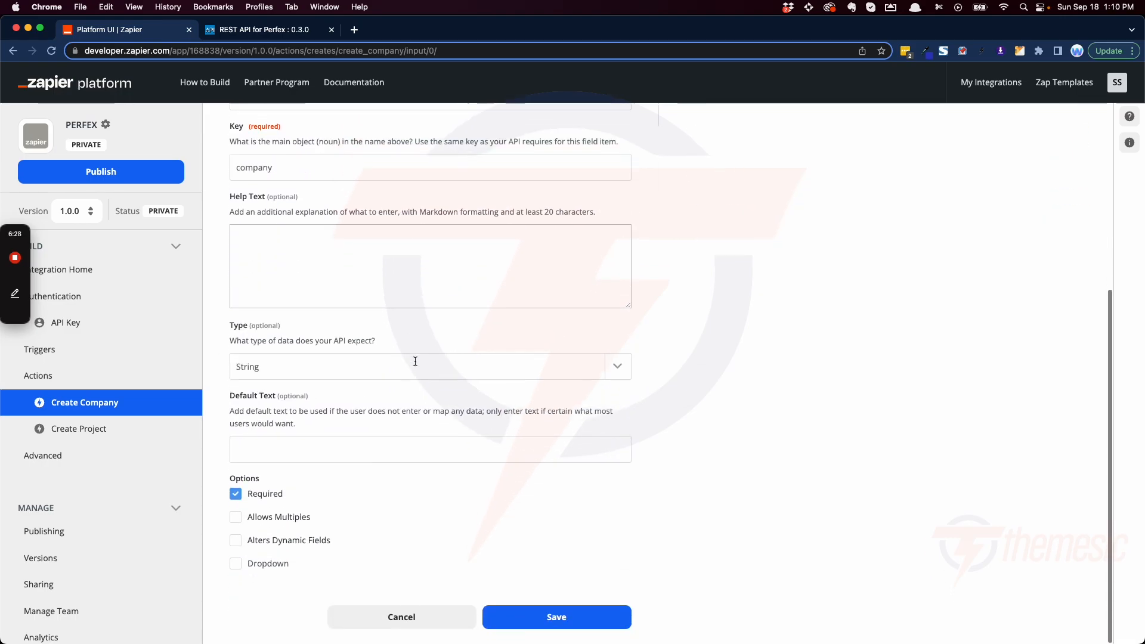
{"action": "scroll", "coordinate": [576, 599], "scroll_direction": "up", "scroll_amount": 5}
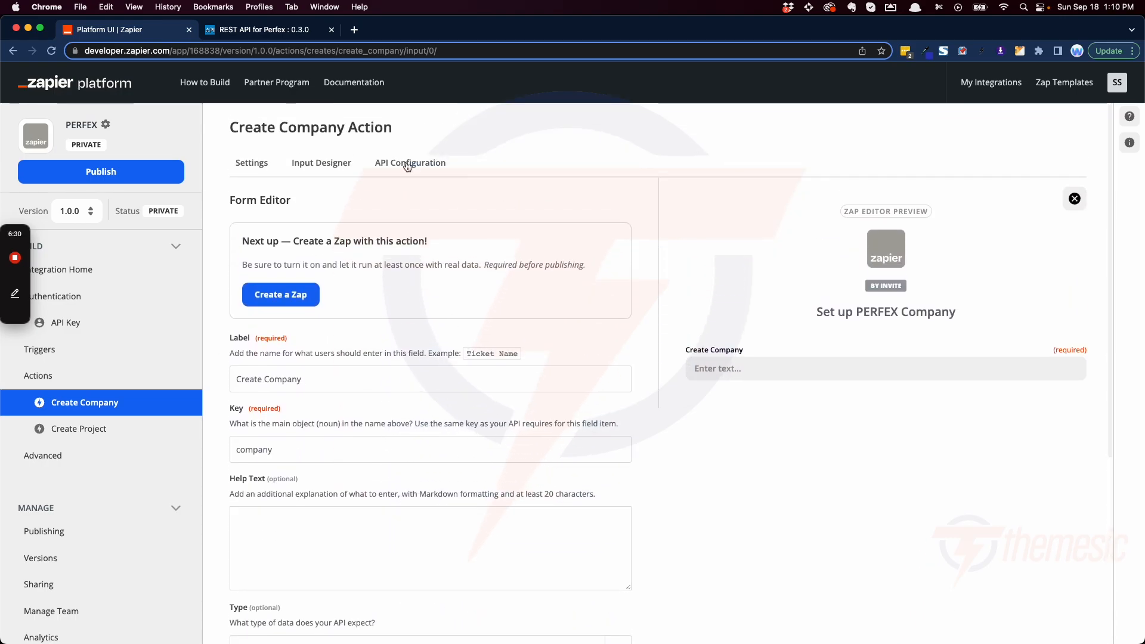
Step: Open the Create Company action's API configuration and examine the request method and endpoint URL
{"action": "left_click", "coordinate": [405, 165]}
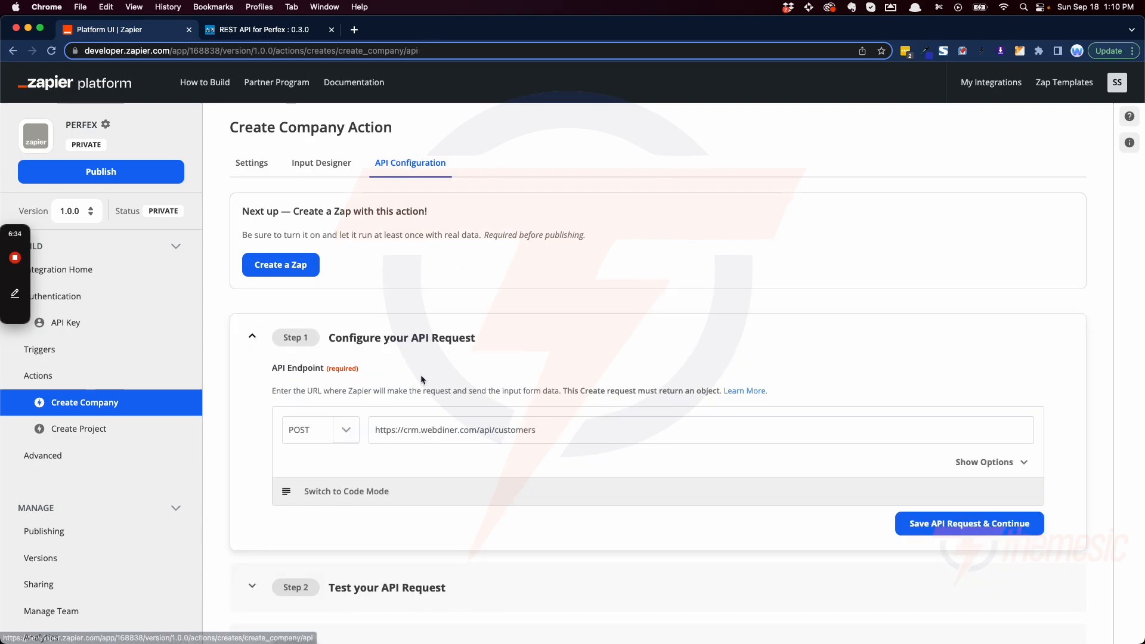
{"action": "scroll", "coordinate": [334, 366], "scroll_direction": "down", "scroll_amount": 1}
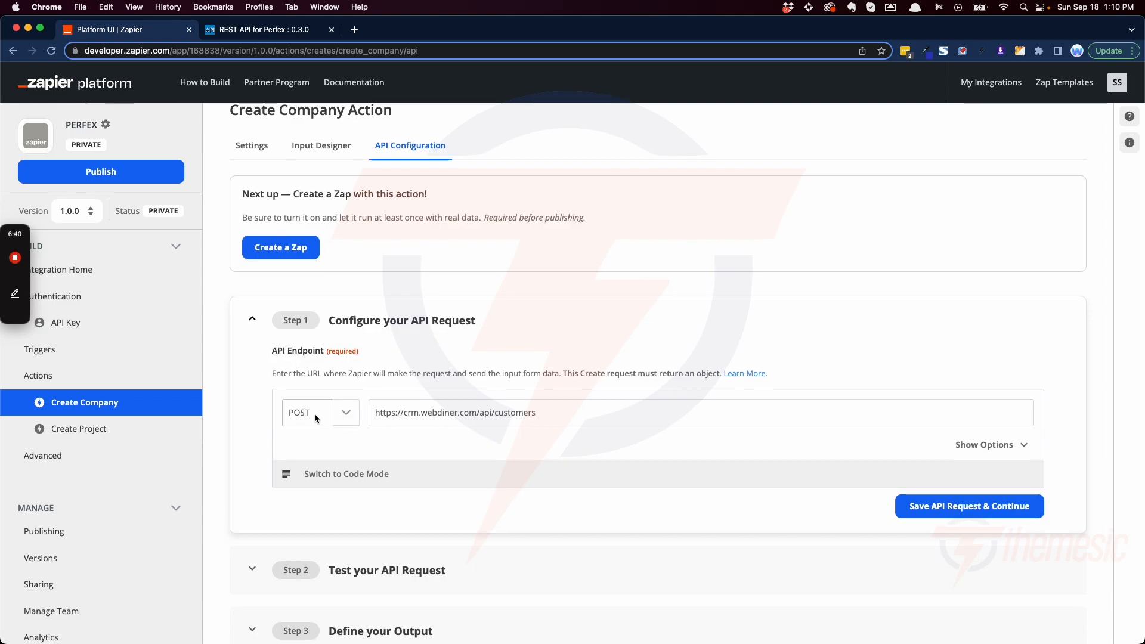
{"action": "scroll", "coordinate": [315, 417], "scroll_direction": "down", "scroll_amount": 1}
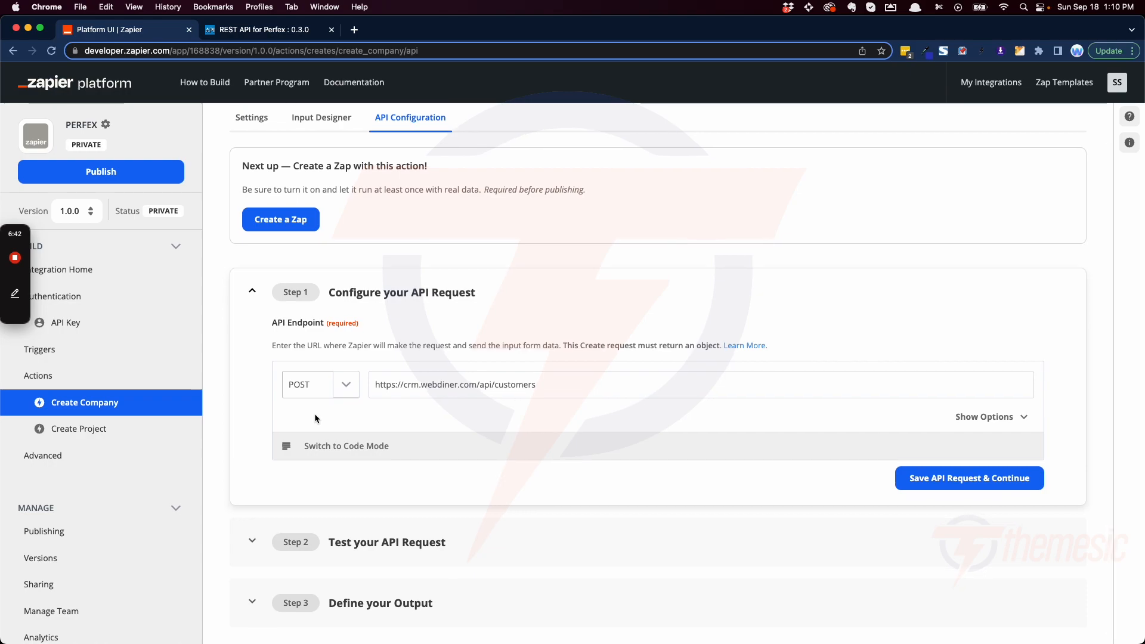
{"action": "left_click", "coordinate": [377, 385]}
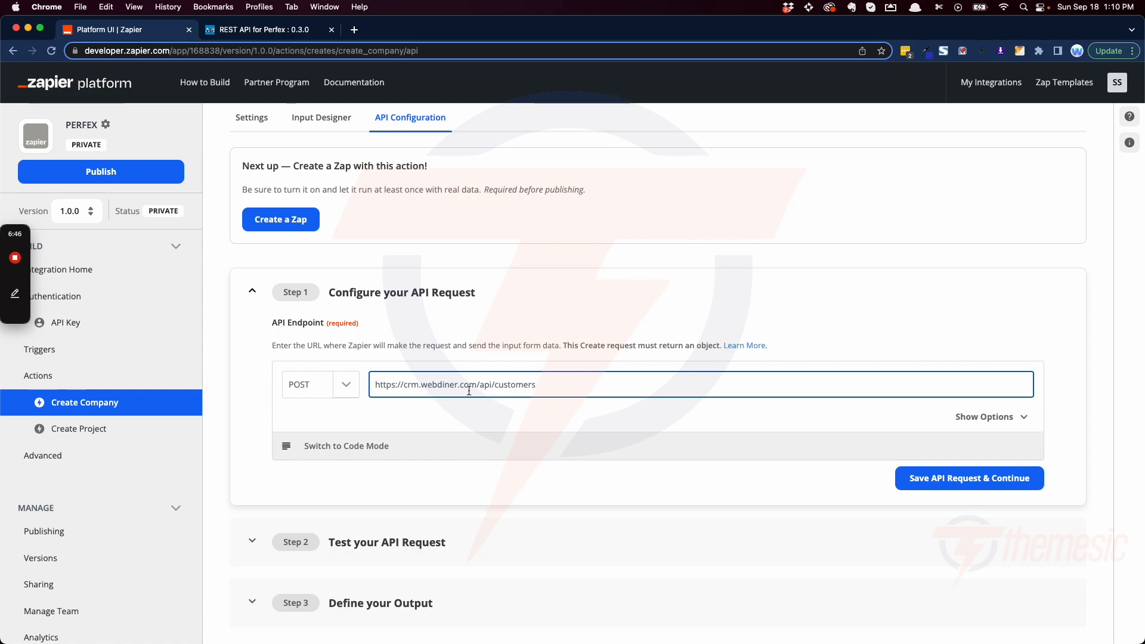
{"action": "scroll", "coordinate": [655, 382], "scroll_direction": "down", "scroll_amount": 1}
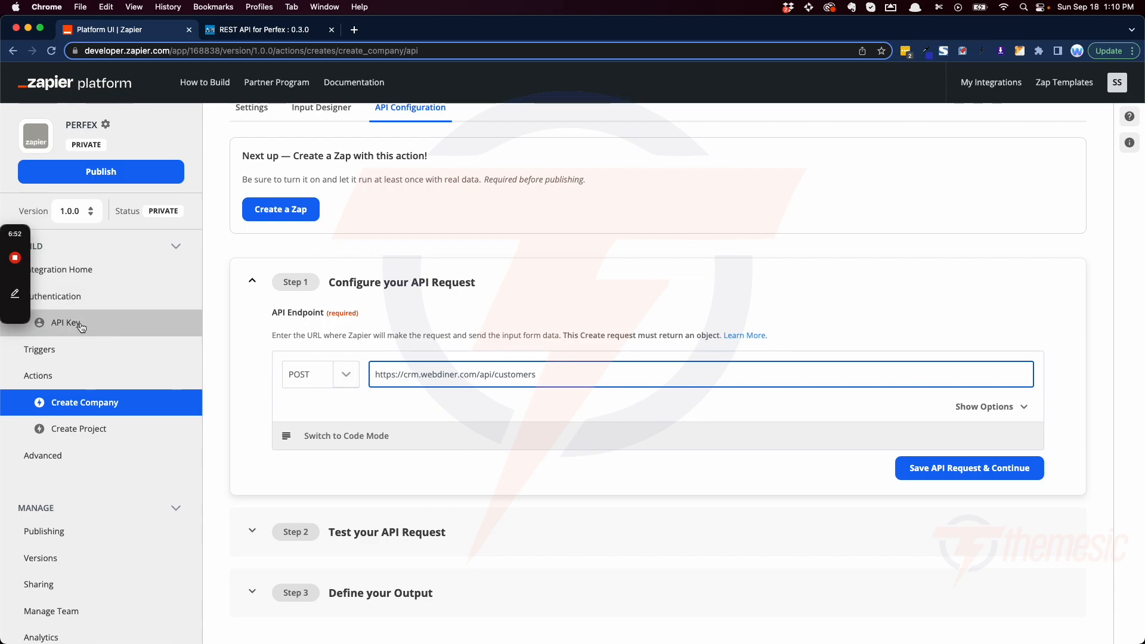
Step: Show the API request's options and examine its URL parameters and the Content-Type entry in its HTTP headers
{"action": "left_click", "coordinate": [1022, 407]}
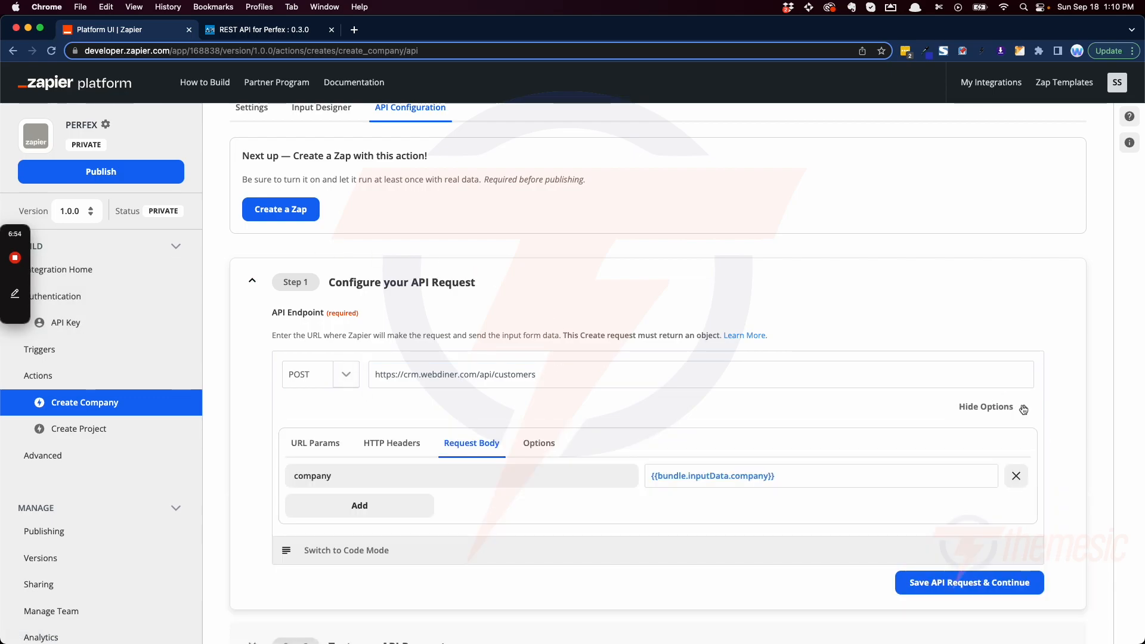
{"action": "left_click", "coordinate": [312, 444]}
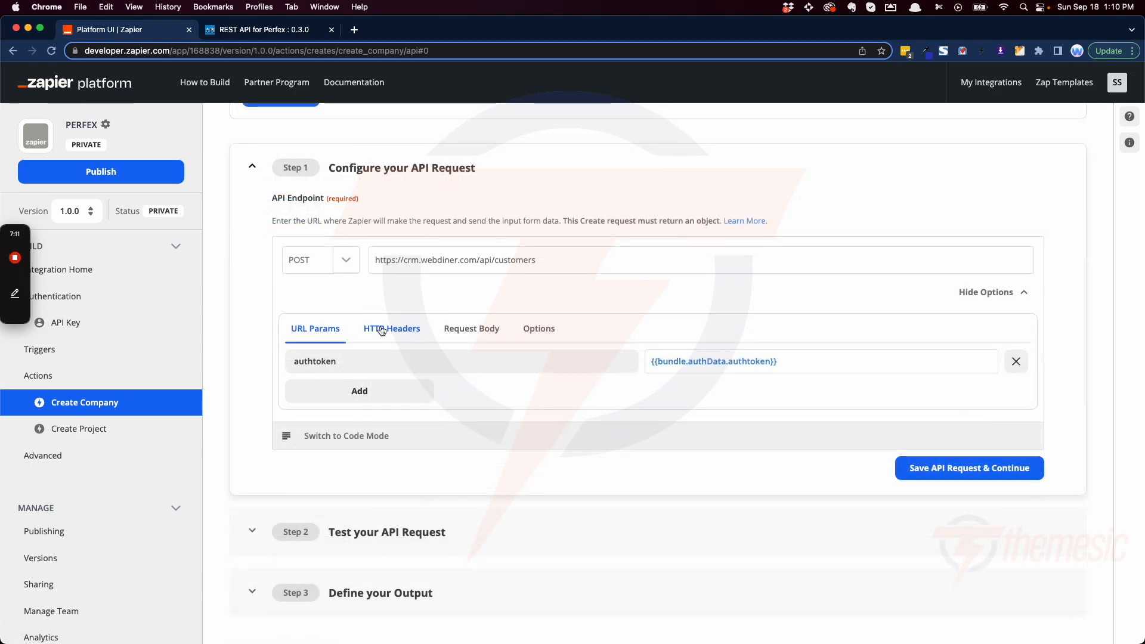
{"action": "left_click", "coordinate": [382, 331]}
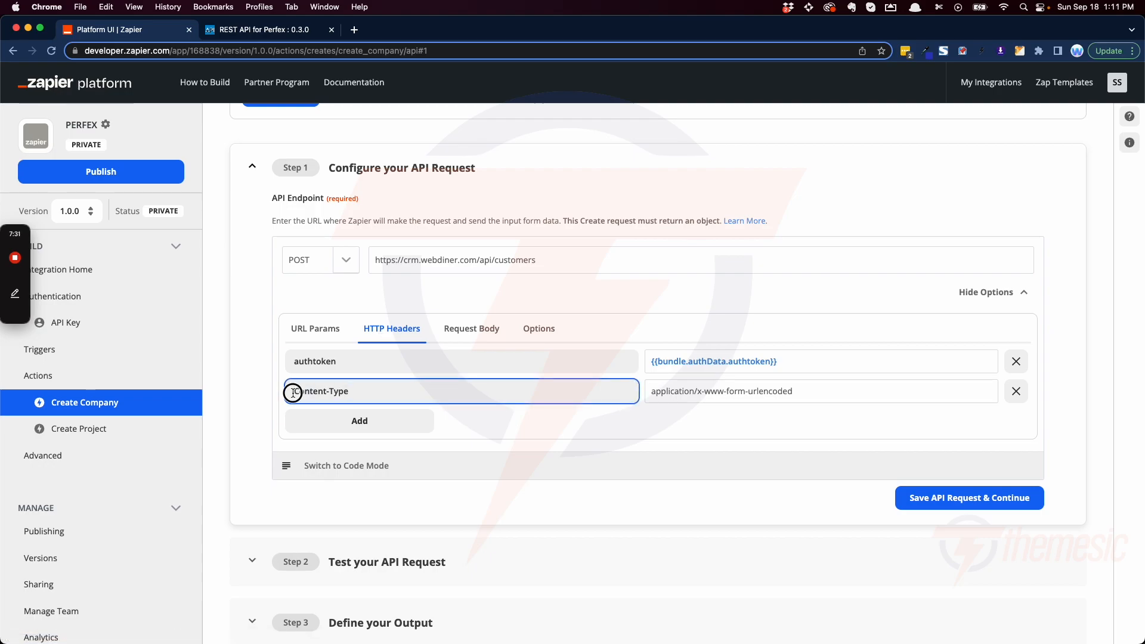
{"action": "left_click_drag", "start_coordinate": [291, 391], "coordinate": [411, 391]}
{"action": "left_click", "coordinate": [787, 391]}
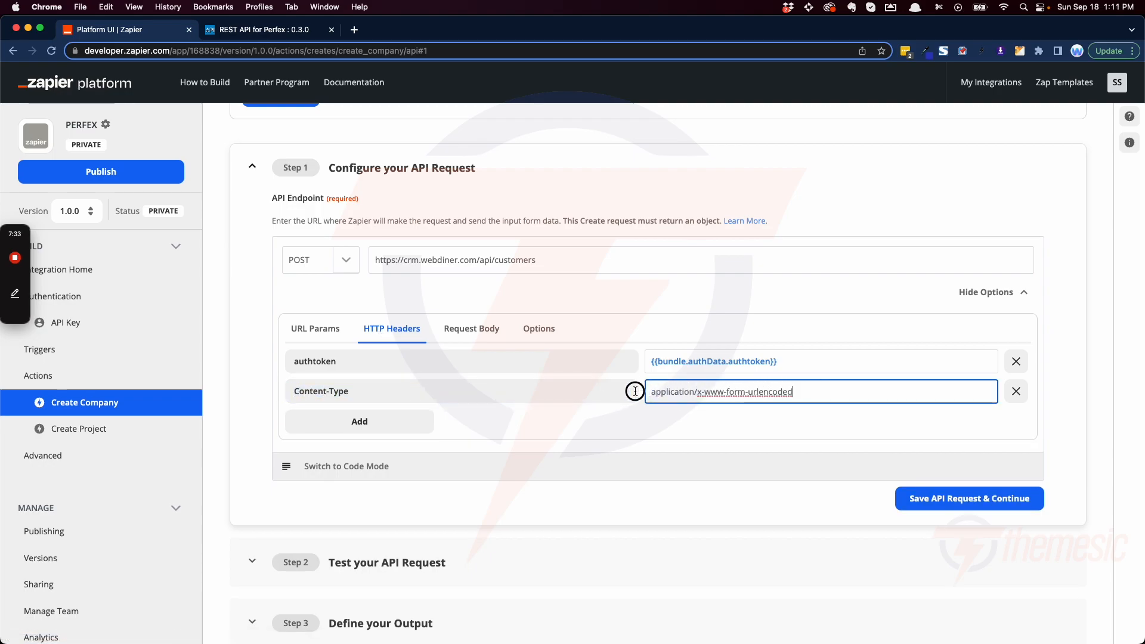
{"action": "left_click_drag", "start_coordinate": [649, 392], "coordinate": [814, 391]}
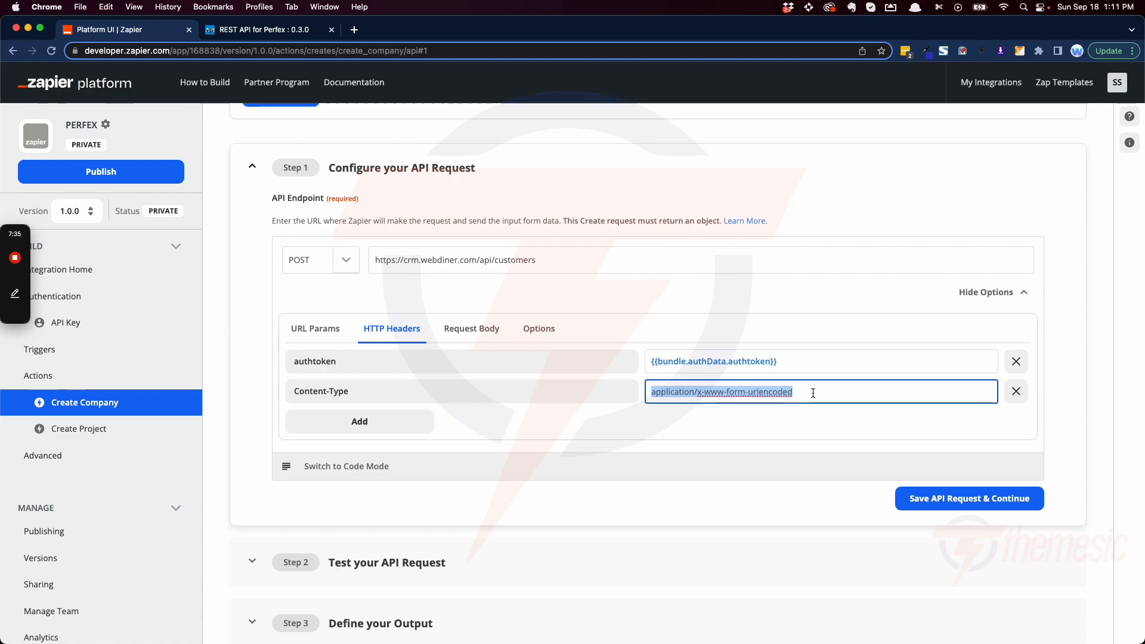
{"action": "left_click", "coordinate": [802, 394]}
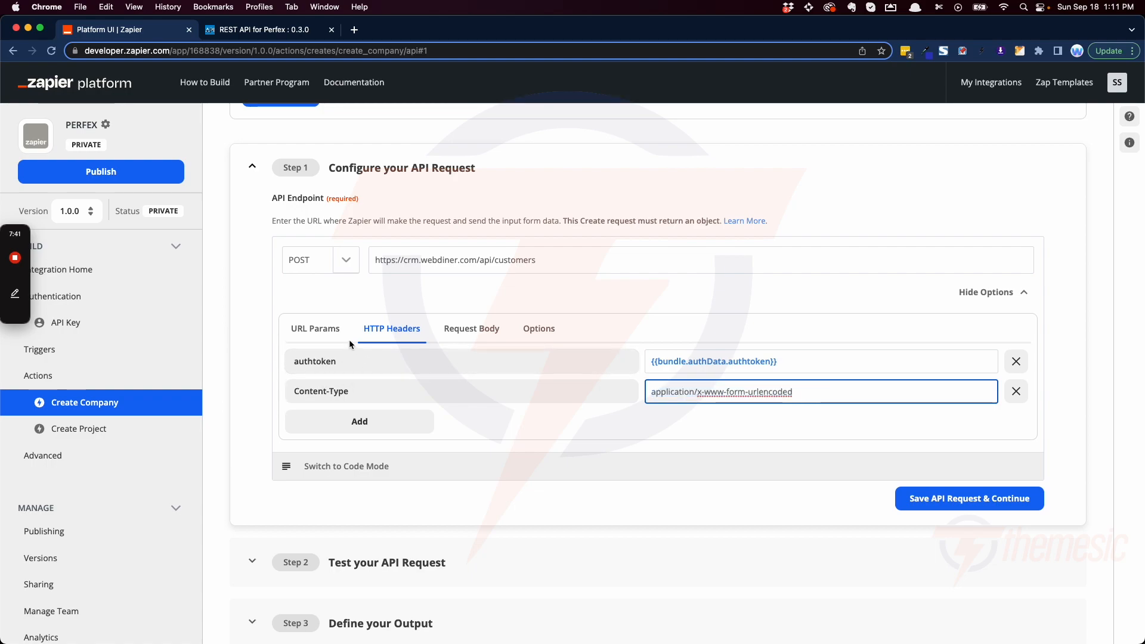
Step: Compare the authtoken entry in the URL parameters with the one in the HTTP headers
{"action": "left_click", "coordinate": [320, 331]}
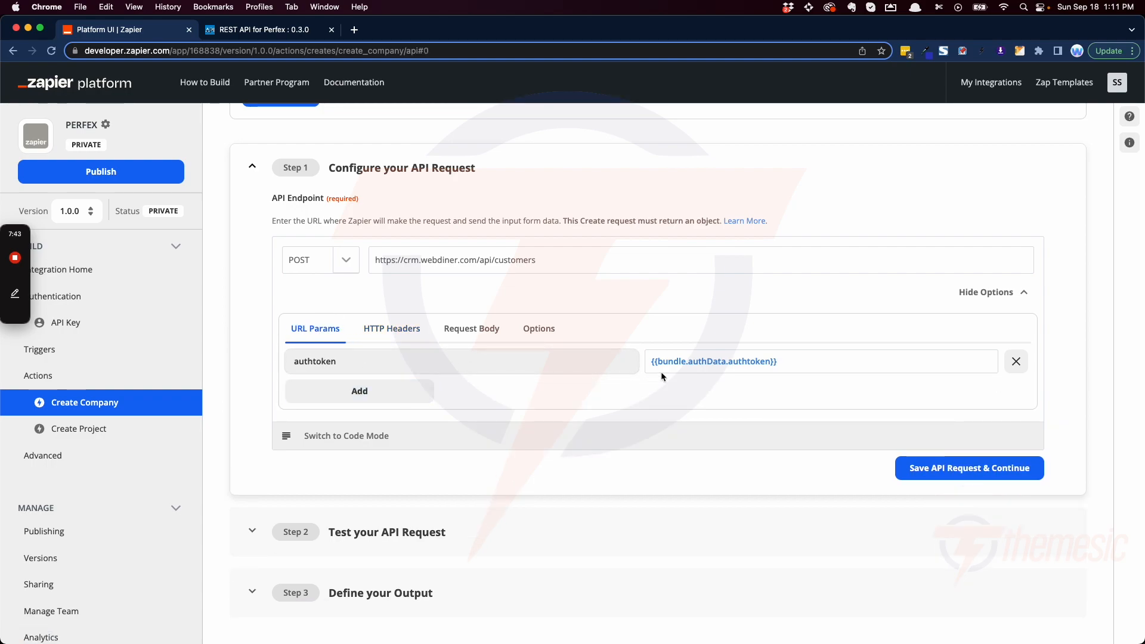
{"action": "left_click", "coordinate": [406, 338]}
{"action": "scroll", "coordinate": [393, 339], "scroll_direction": "up", "scroll_amount": 2}
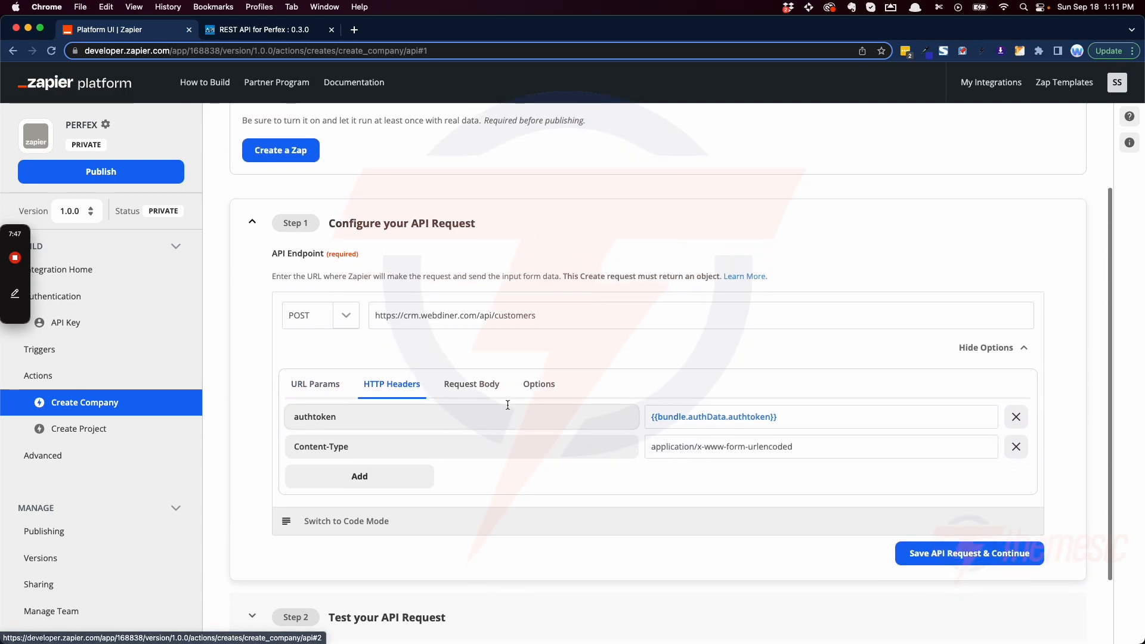
Step: Open the request body and examine the company key and the input data variable mapped to it
{"action": "left_click", "coordinate": [484, 389]}
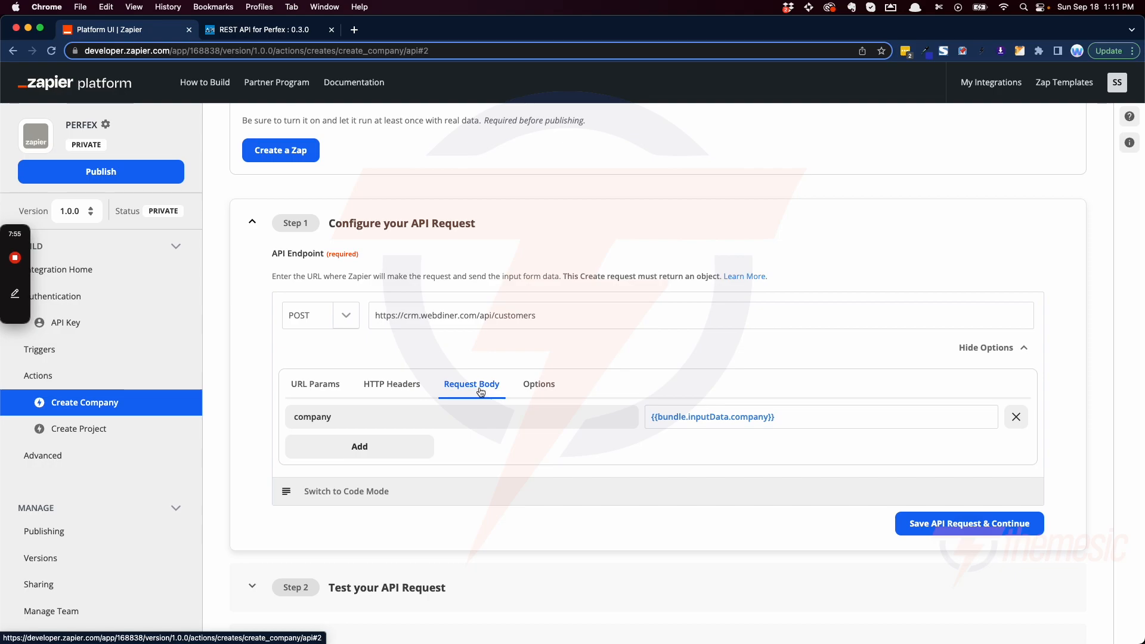
{"action": "double_click", "coordinate": [347, 424]}
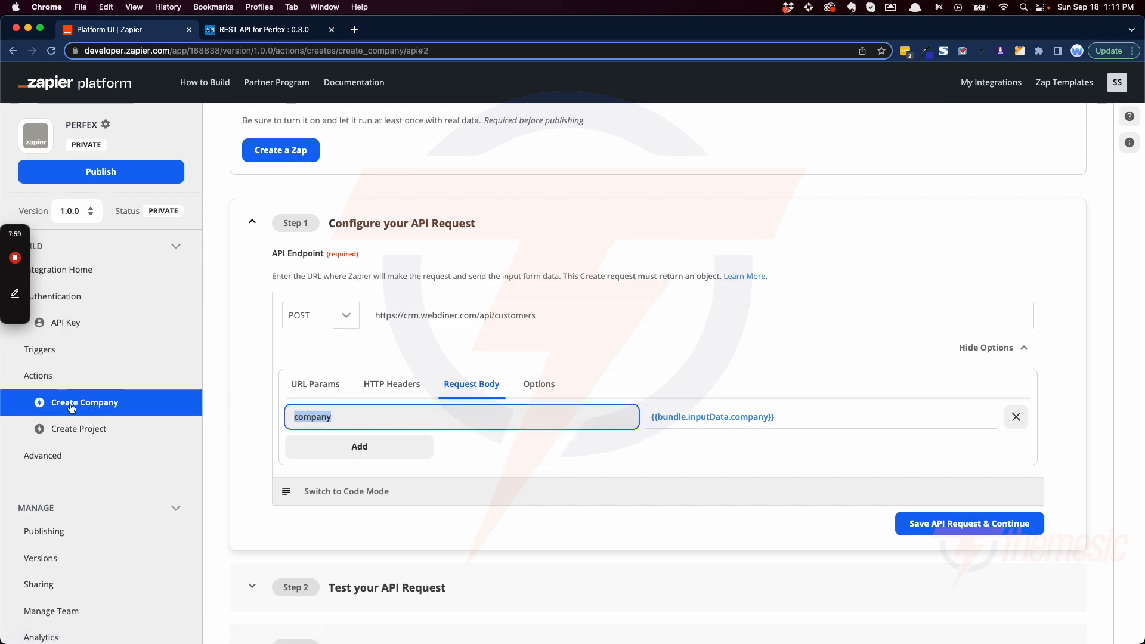
{"action": "left_click", "coordinate": [363, 416]}
{"action": "left_click", "coordinate": [783, 422]}
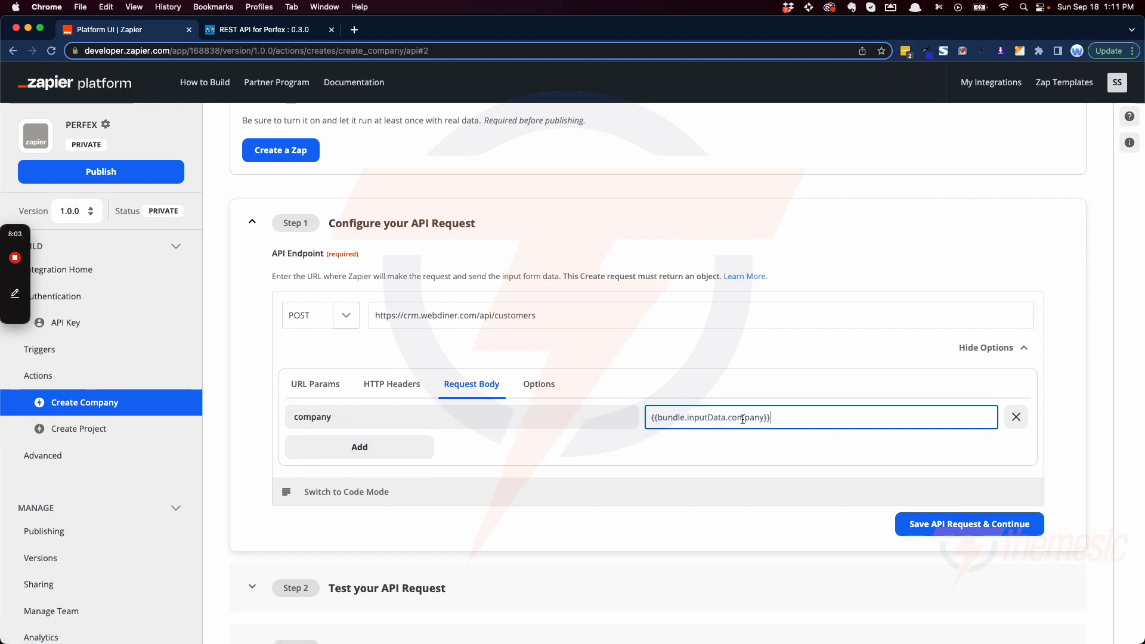
{"action": "left_click_drag", "start_coordinate": [654, 419], "coordinate": [799, 412]}
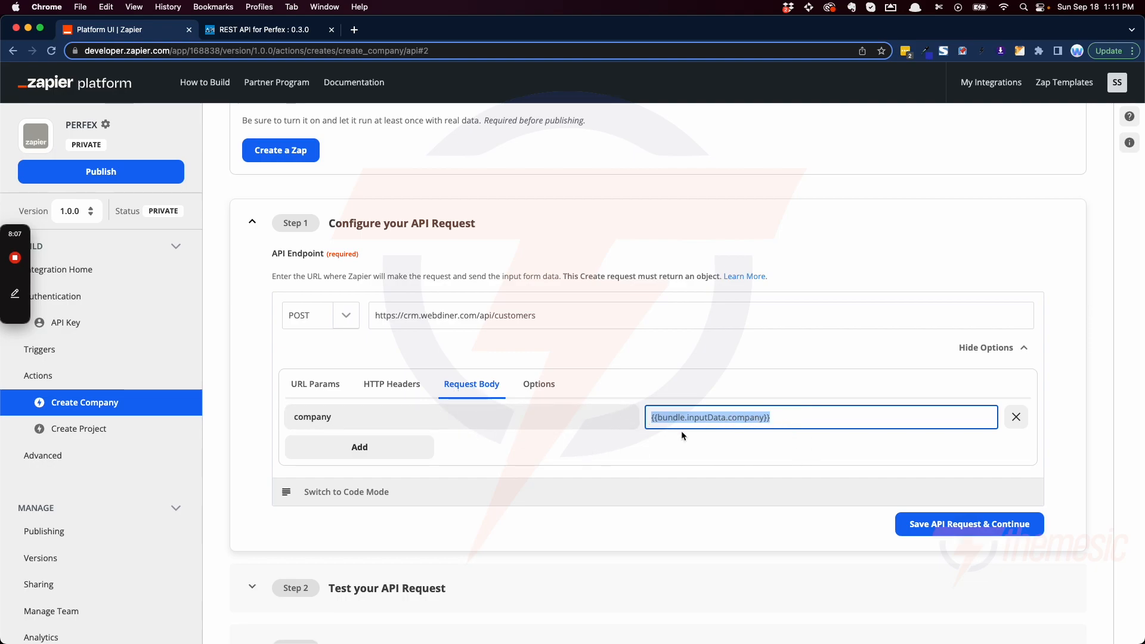
Step: Expand the Test your API Request section of the Create Company action
{"action": "scroll", "coordinate": [358, 477], "scroll_direction": "down", "scroll_amount": 2}
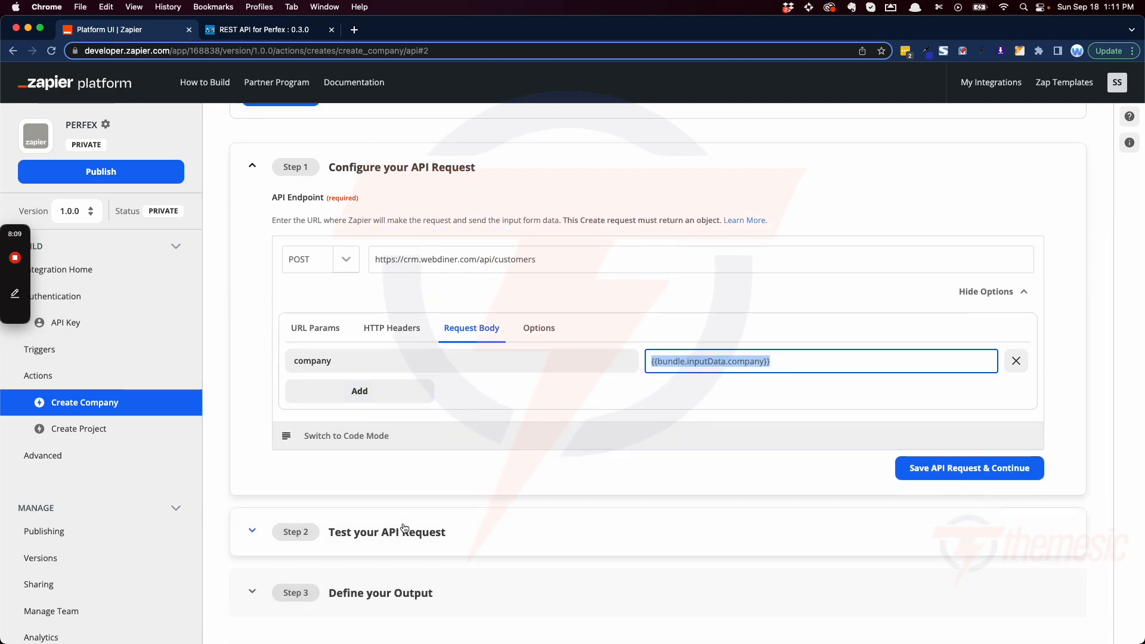
{"action": "left_click", "coordinate": [401, 531]}
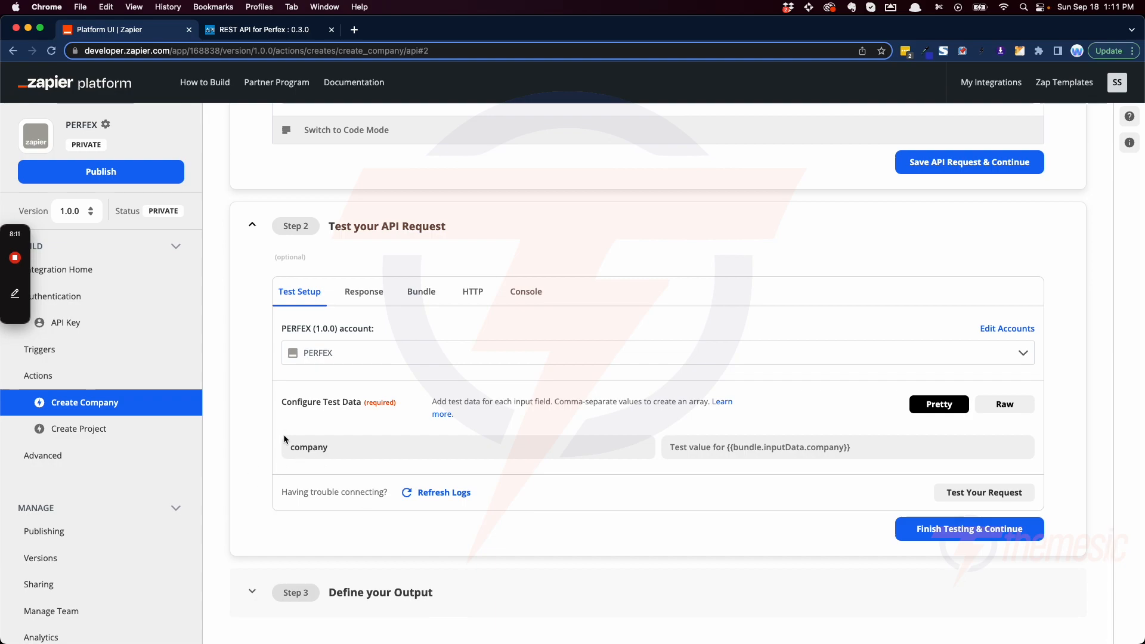